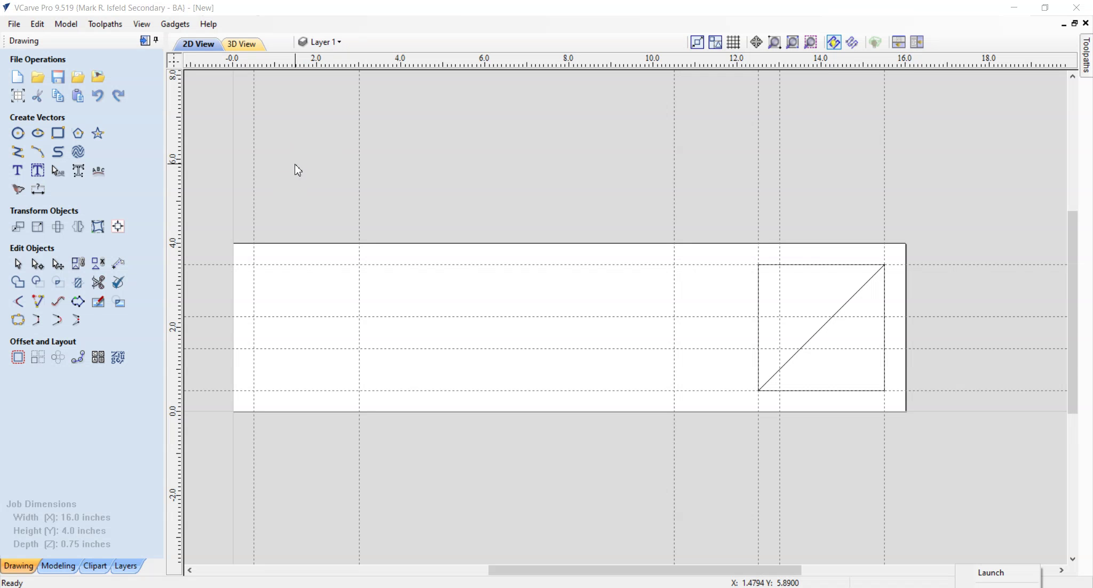
- Draw a three-point arc from (3.0, 3.5) down to (0.5, 0.5), radius -3.3161
left_click(44, 155)
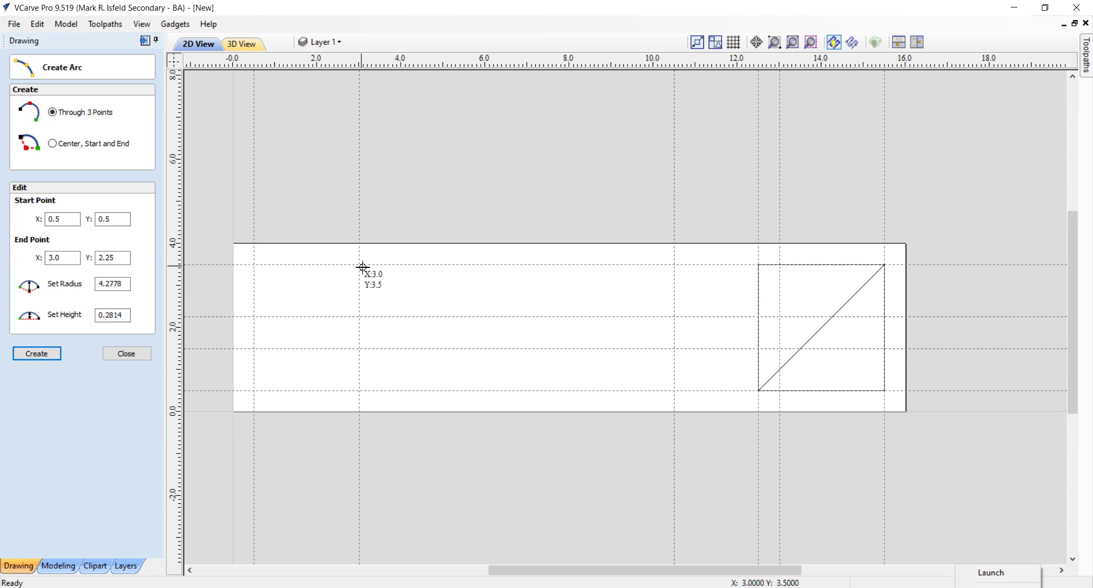
left_click_drag(361, 266, 257, 394)
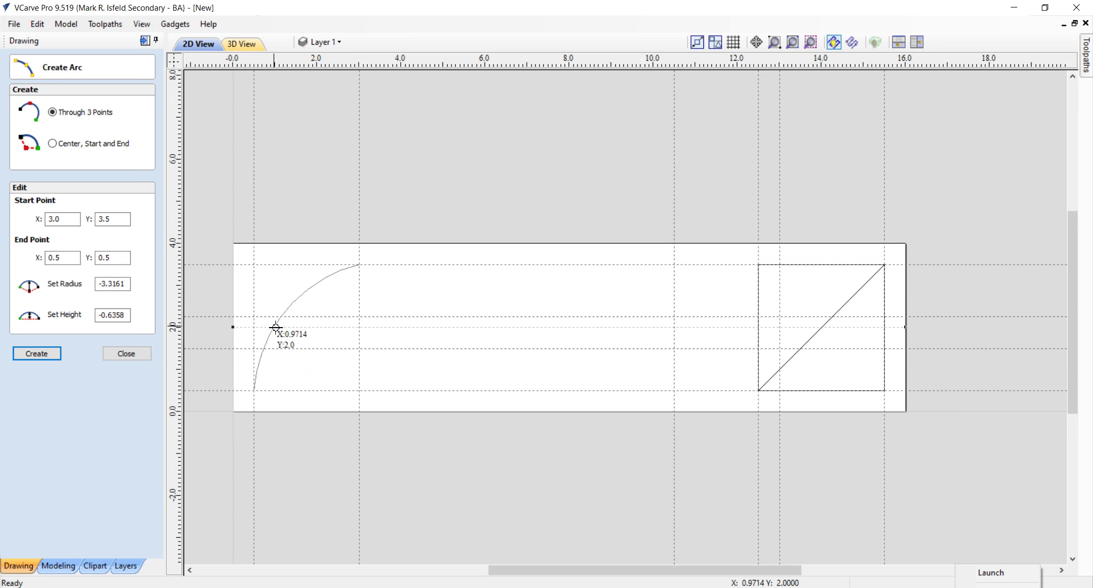
left_click(276, 327)
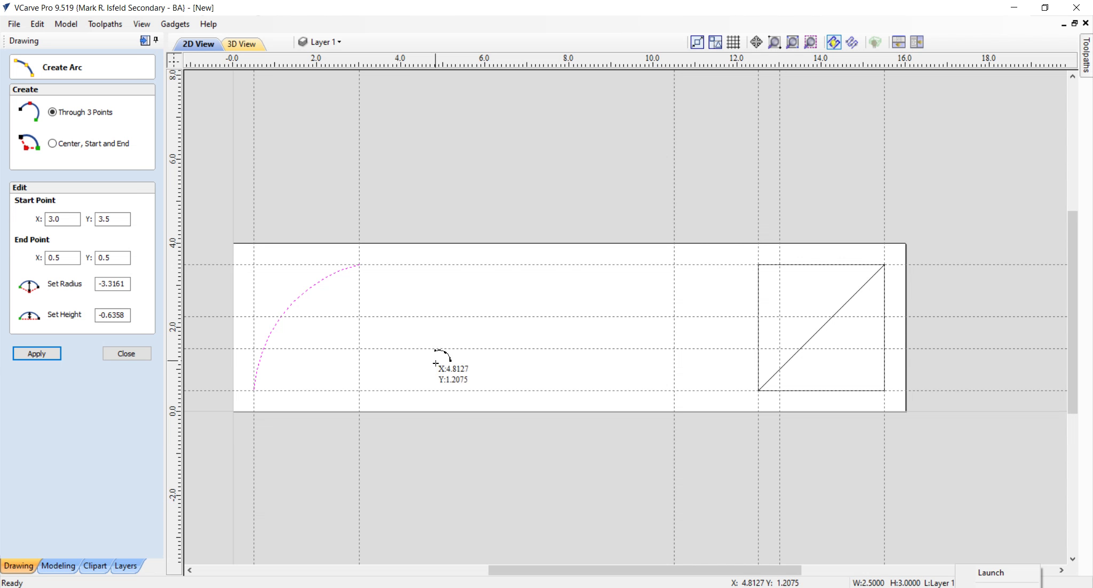
- Draw a flatter arc from (0.5, 0.5) to (3.0, 2.25), radius 4.6243, and refit the job view
left_click(255, 392)
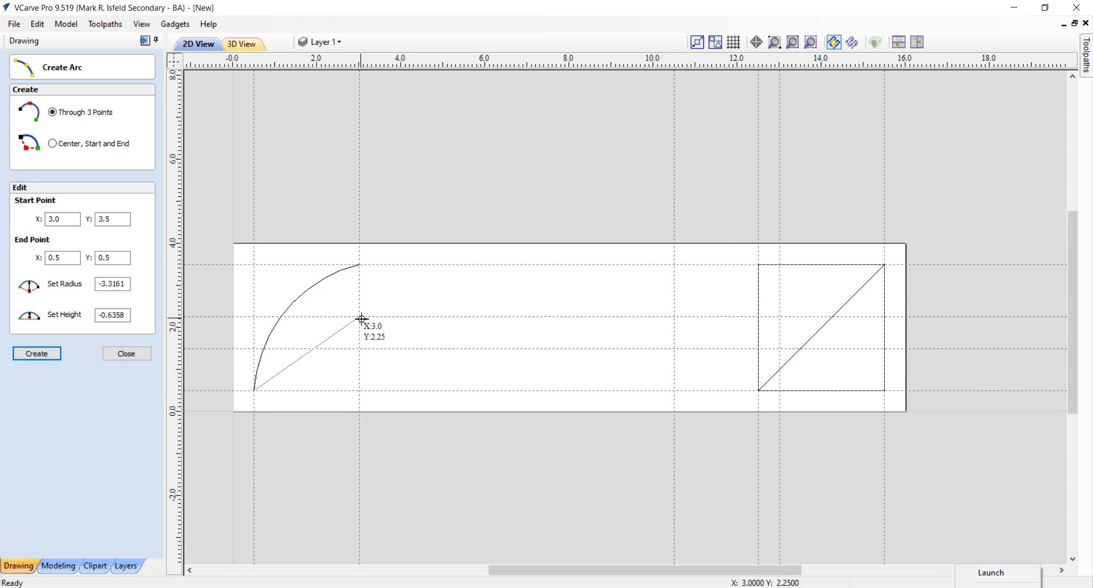
left_click(361, 318)
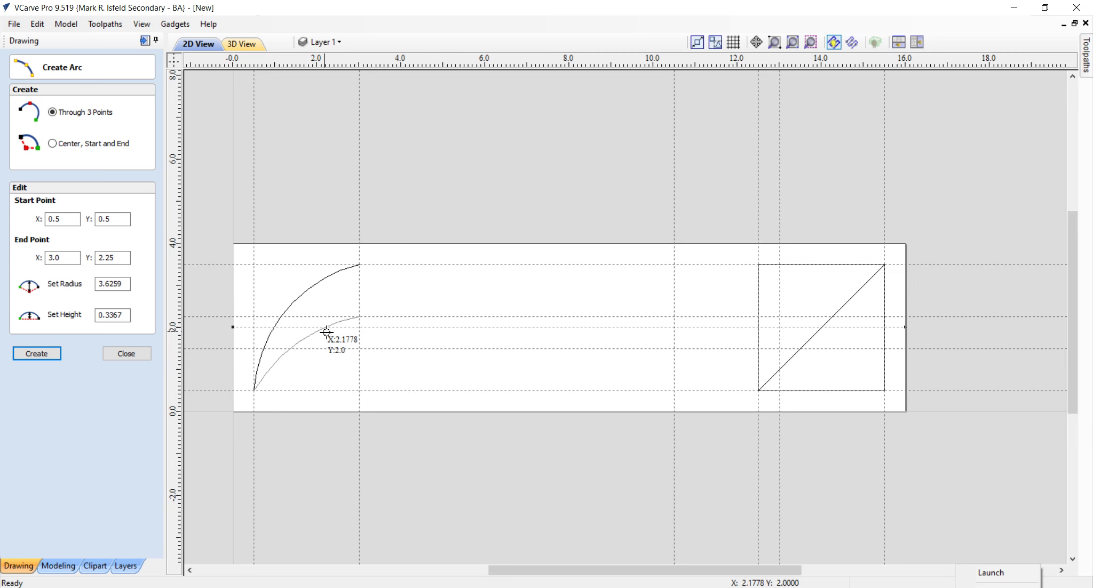
scroll(326, 332, "up", 5)
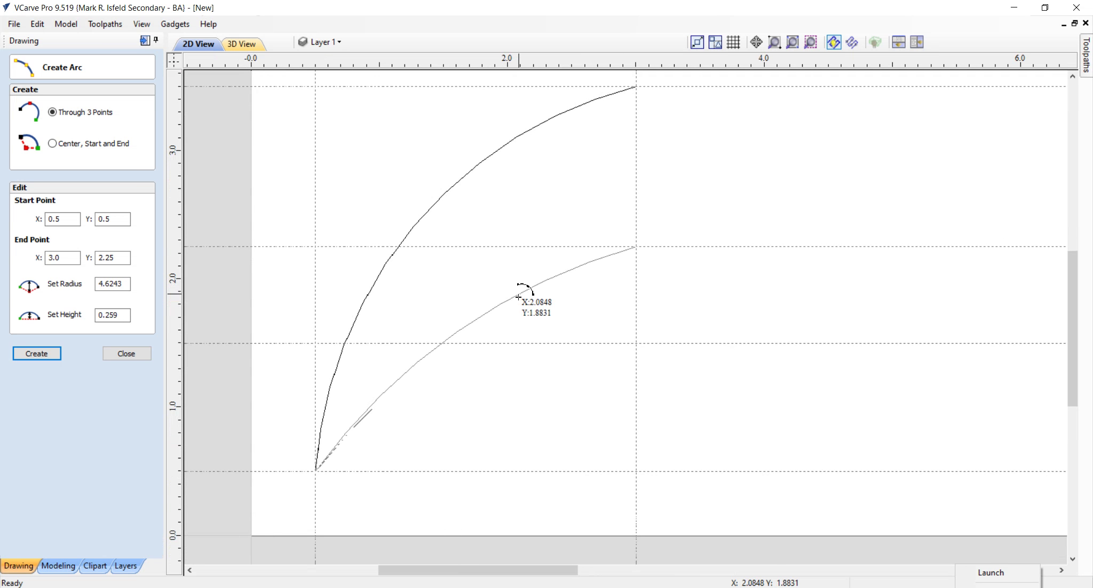
left_click(518, 296)
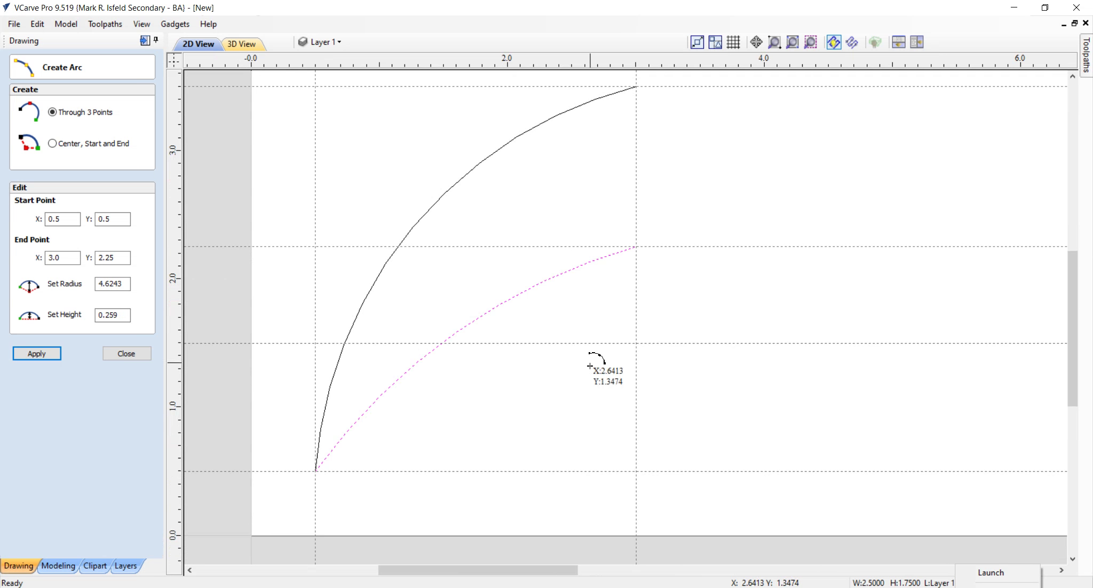
scroll(592, 363, "down", 4)
middle_click_drag(689, 370, 558, 395)
- Draw a horizontal line from the arc end (3.0, 3.5) to the square's corner (12.5, 3.5)
left_click(127, 354)
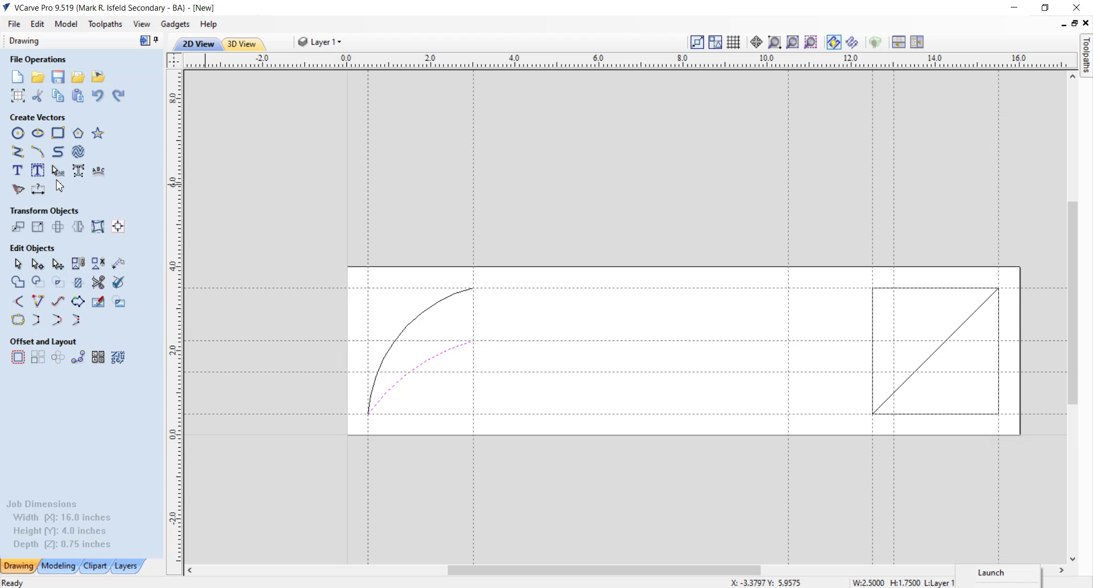
left_click(18, 153)
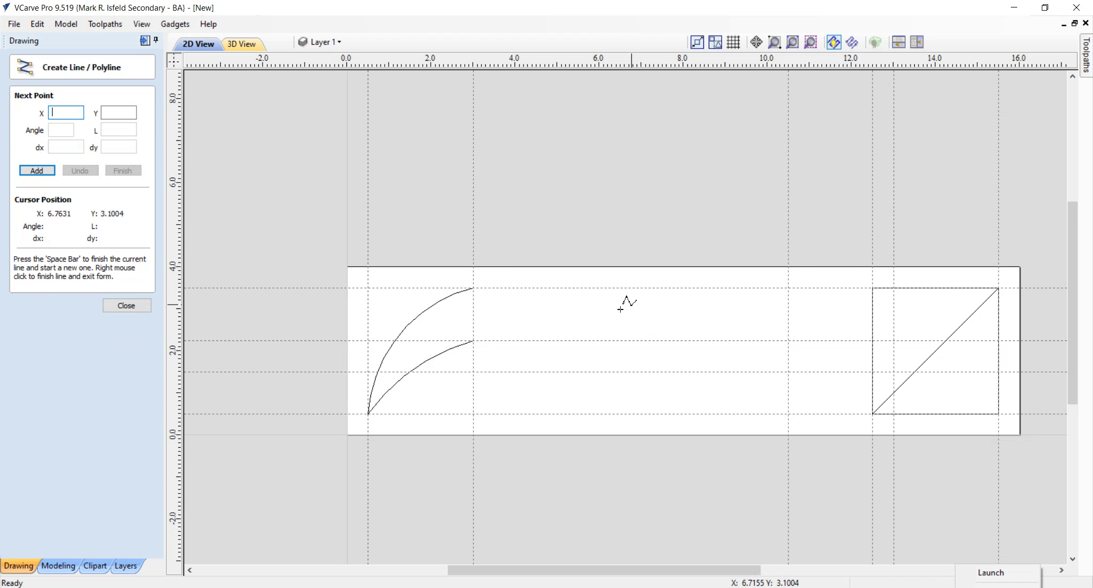
left_click(474, 288)
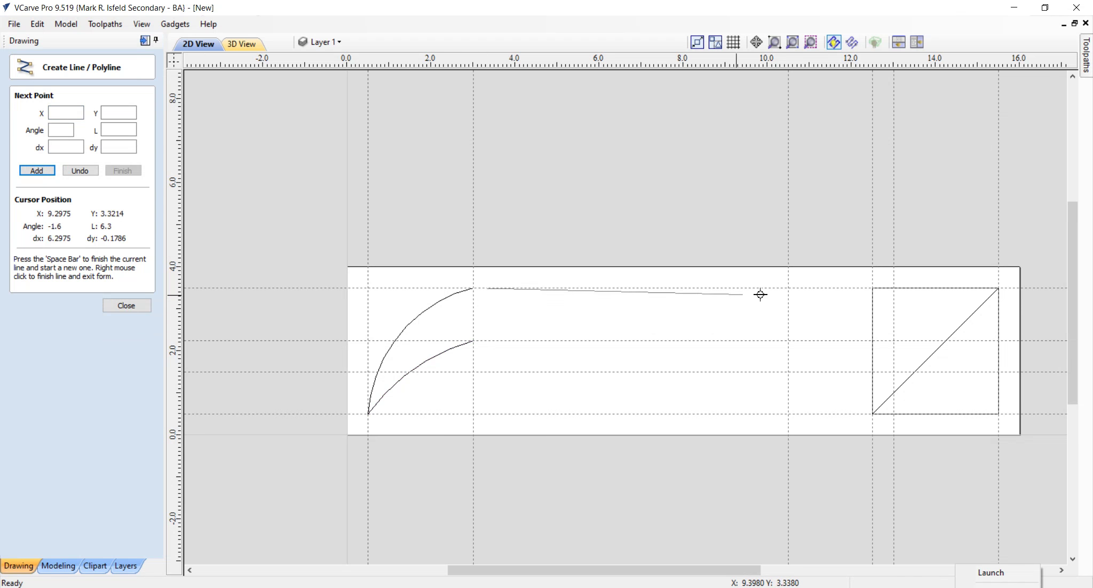
left_click(873, 288)
right_click(812, 324)
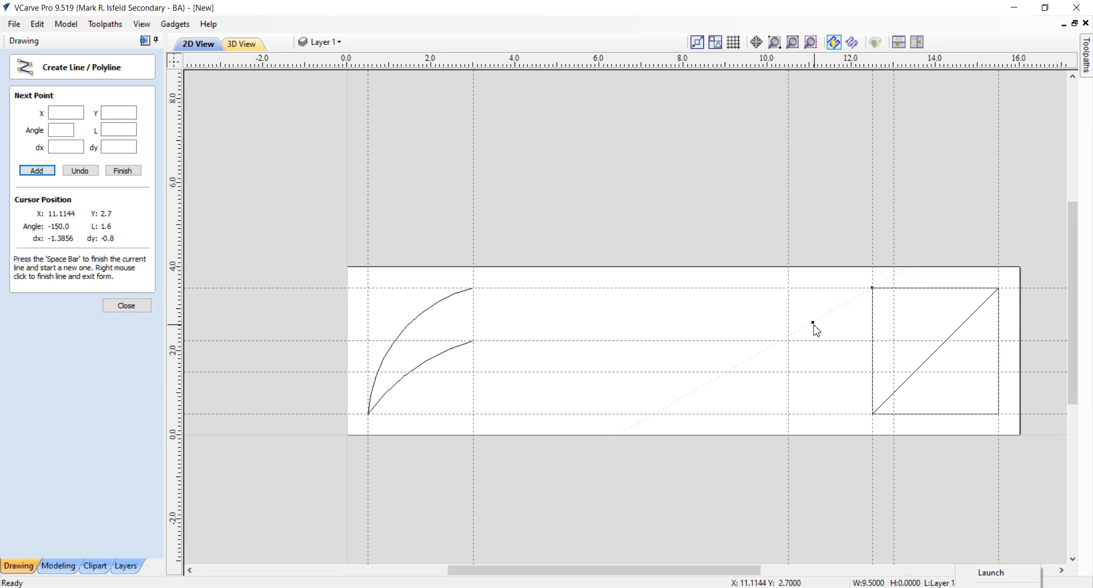
left_click(432, 202)
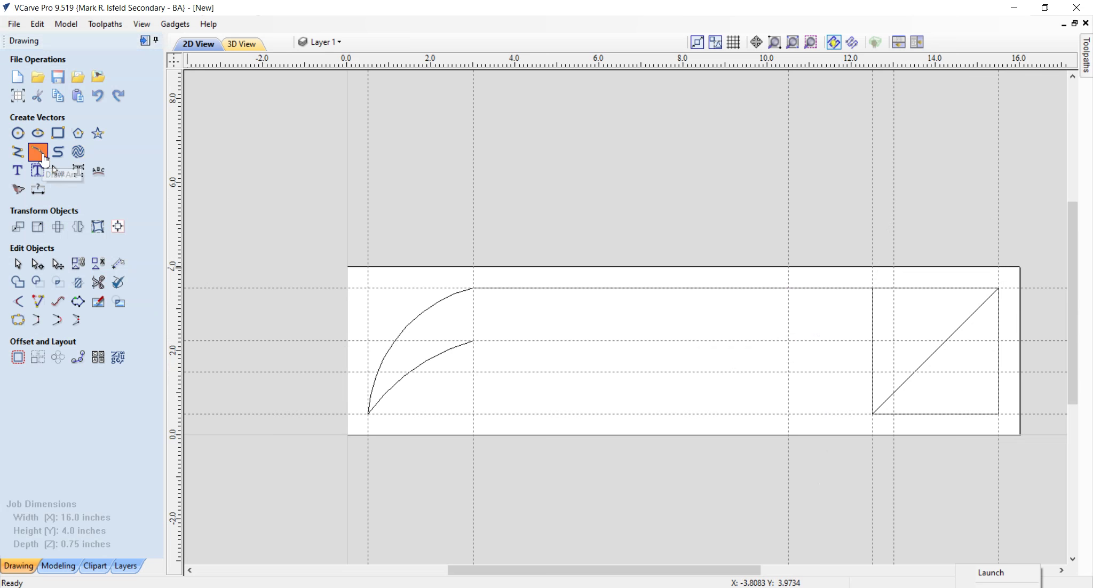
- Draw an arc from (12.5, 0.5) to (10.5, 2.25), then delete it as too tall
left_click(45, 157)
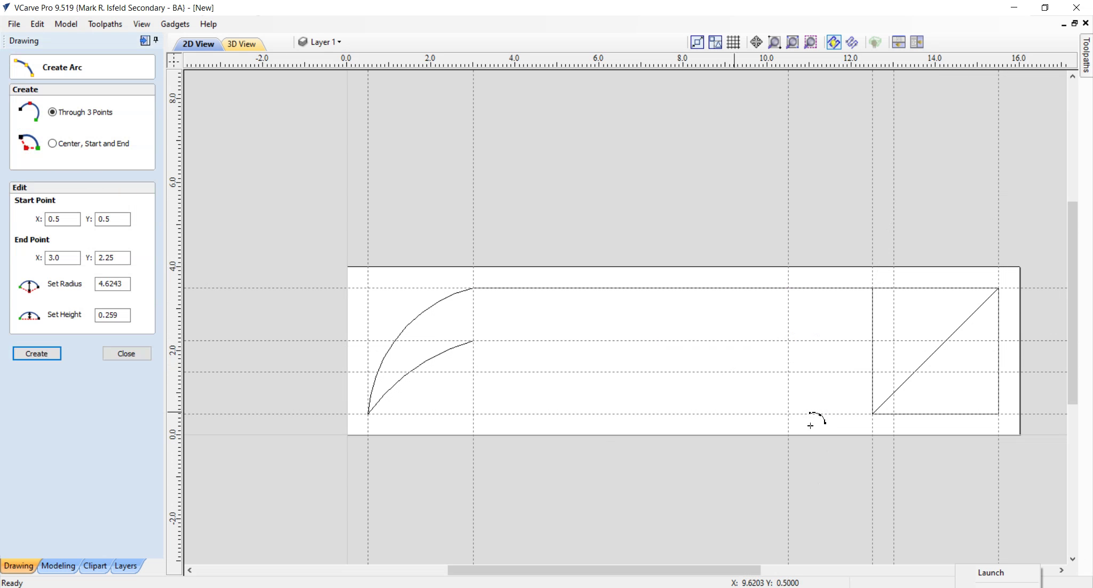
left_click(873, 417)
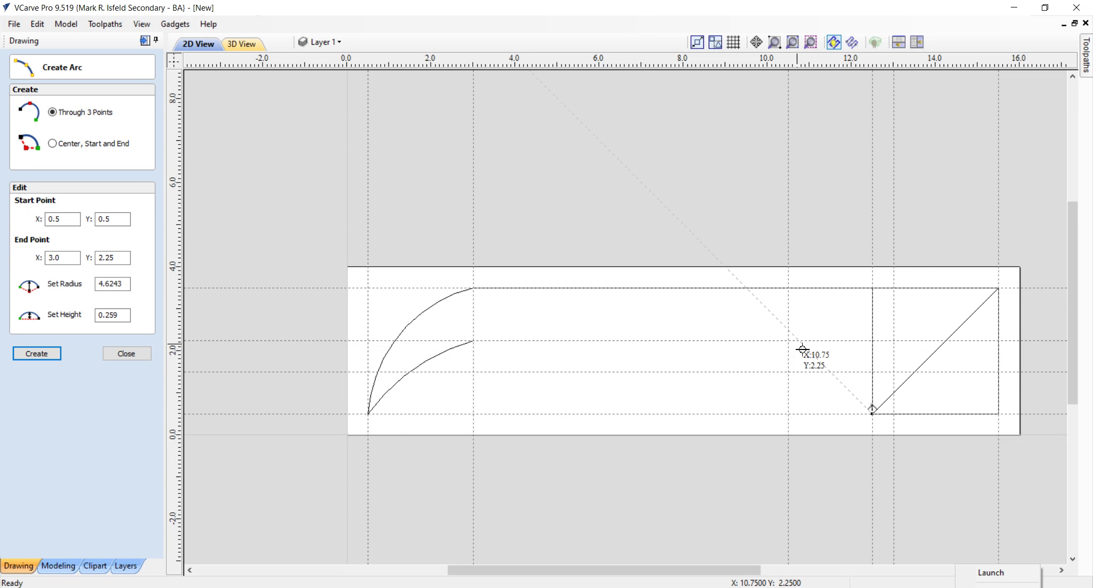
left_click(789, 341)
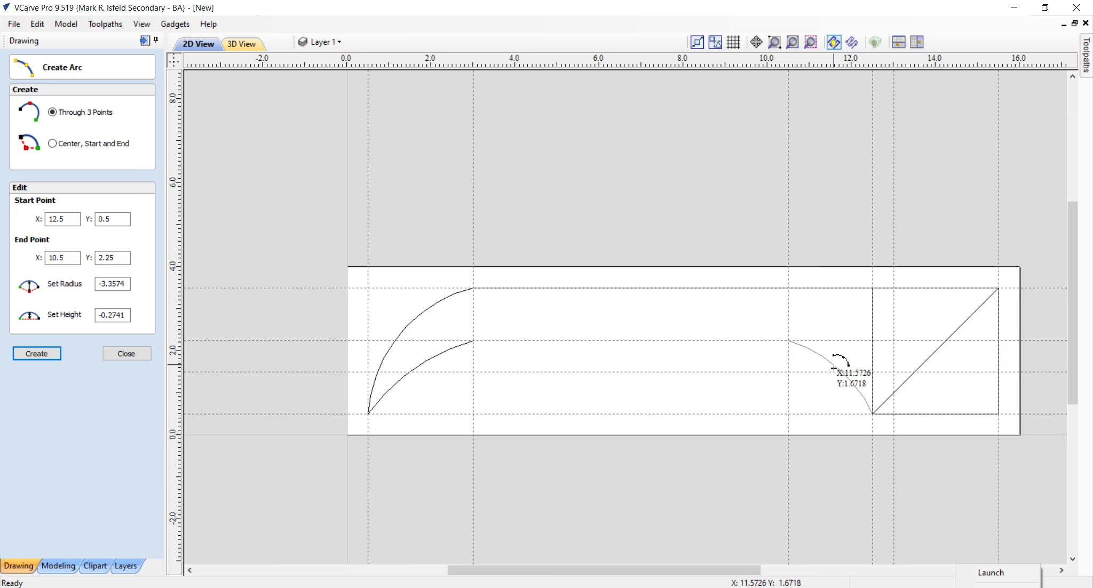
scroll(833, 367, "down", 3)
scroll(834, 355, "up", 6)
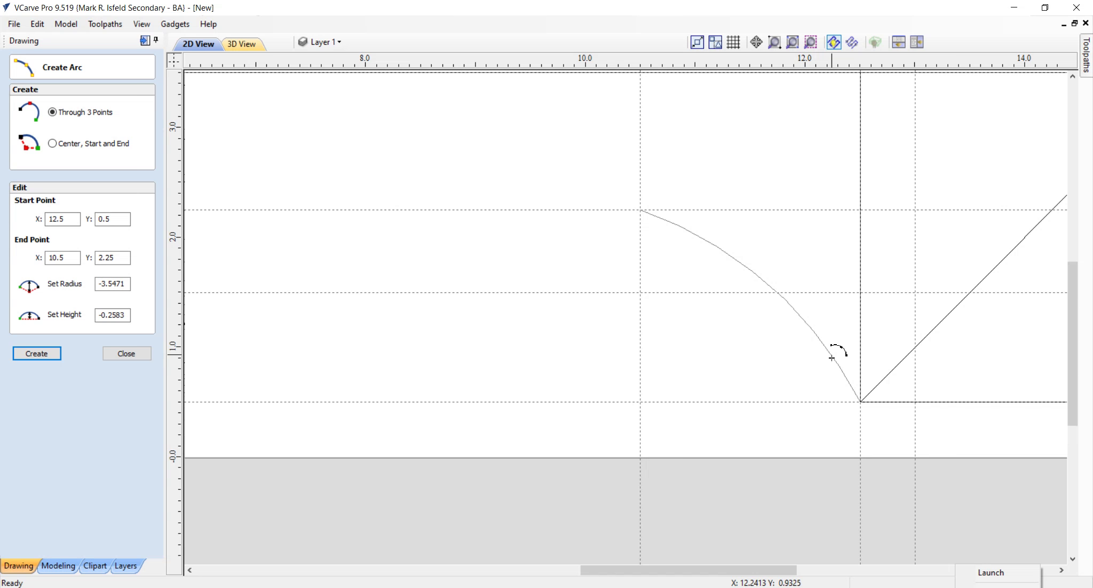
left_click(831, 358)
scroll(715, 370, "down", 5)
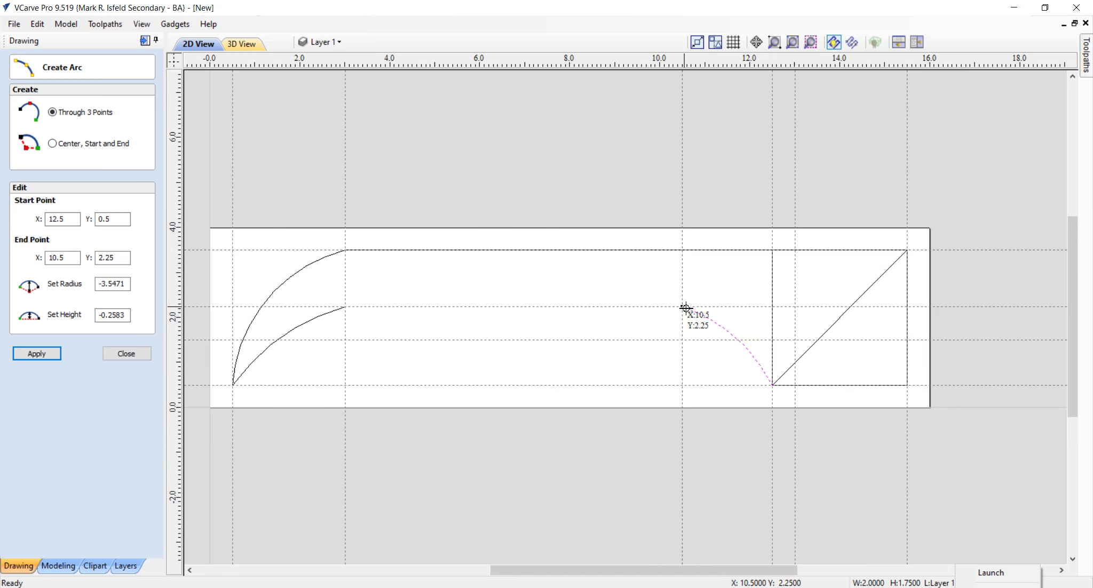
key("Escape")
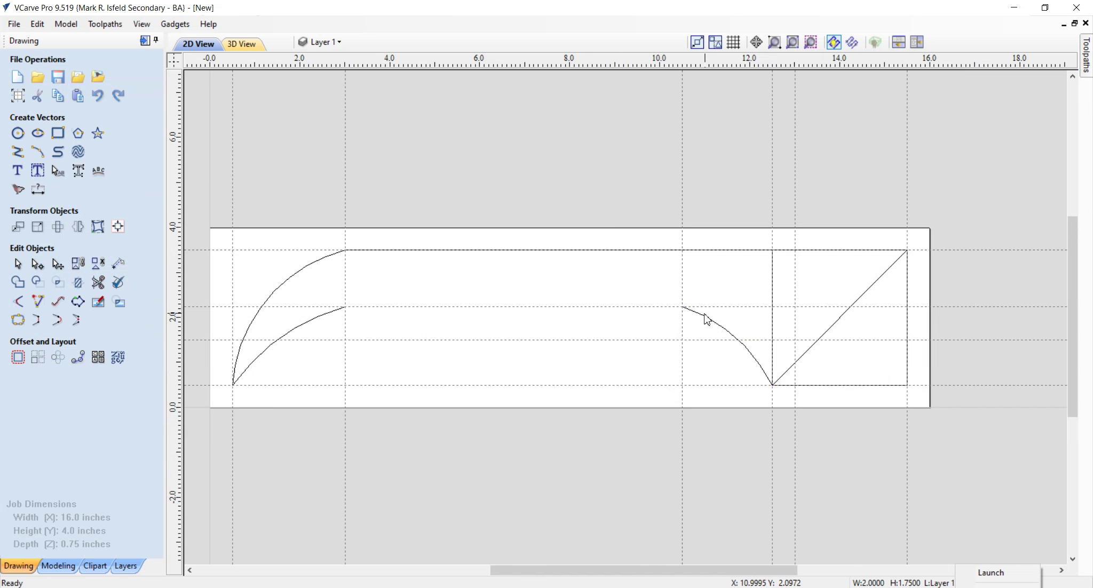
left_click(703, 319)
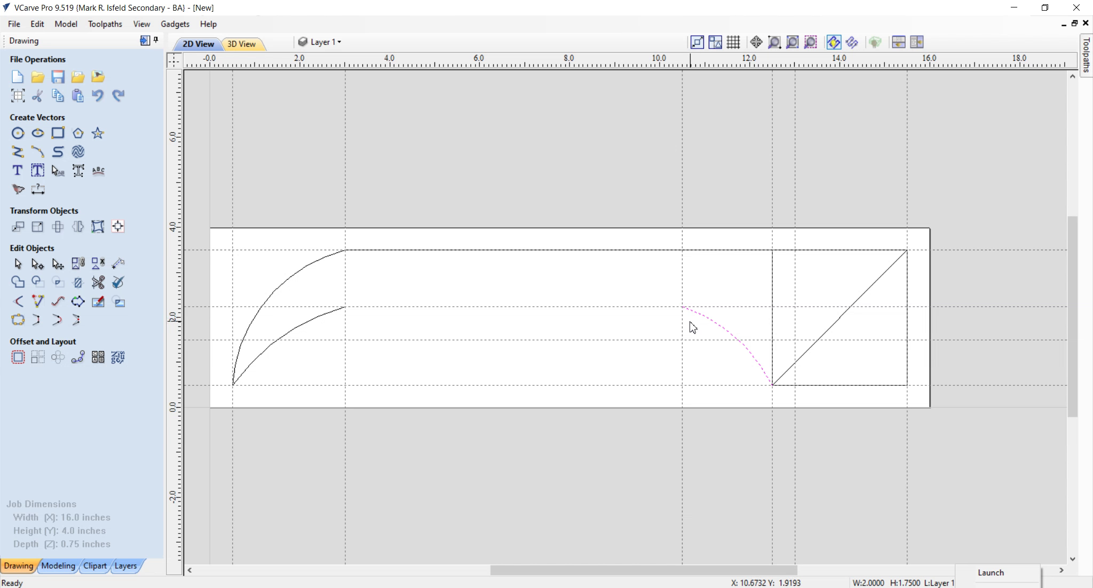
key("Delete")
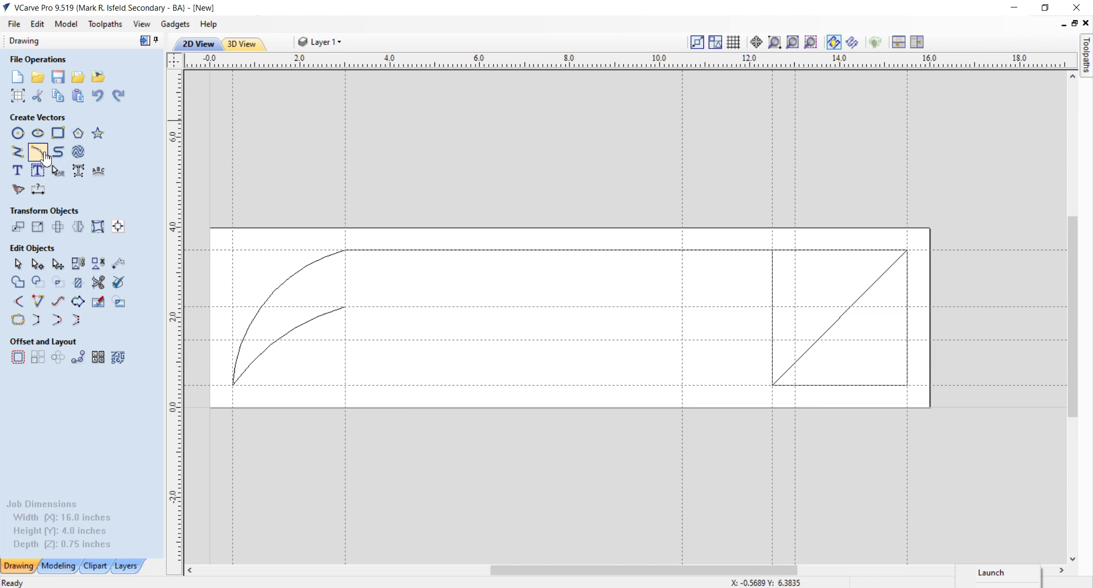
- Redraw the arc from (12.5, 0.5) to (10.5, 1.5), radius -3.4589
left_click(37, 151)
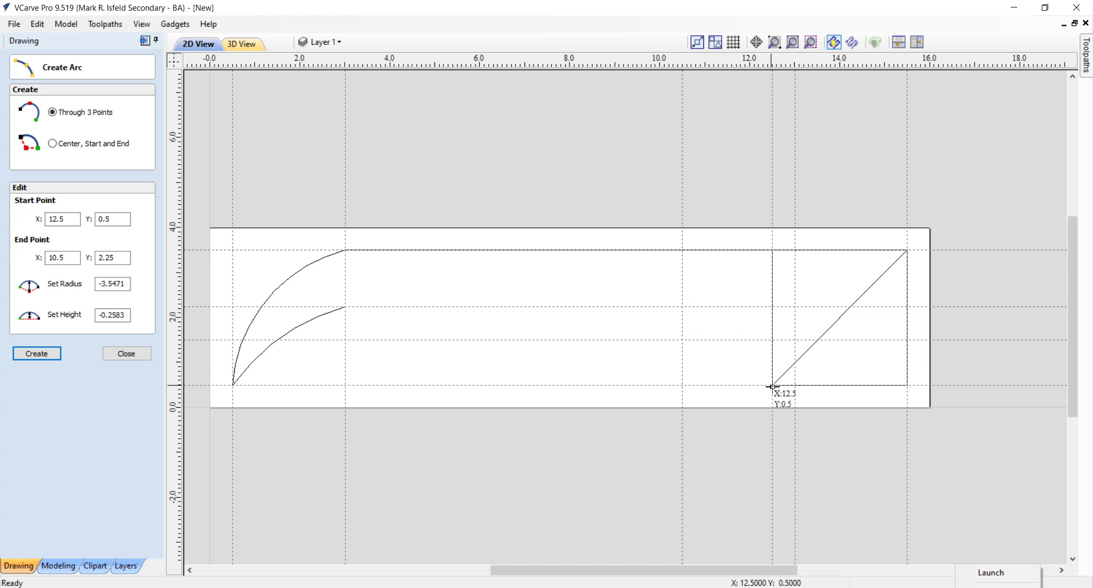
left_click(684, 344)
scroll(707, 353, "down", 1)
scroll(715, 346, "up", 1)
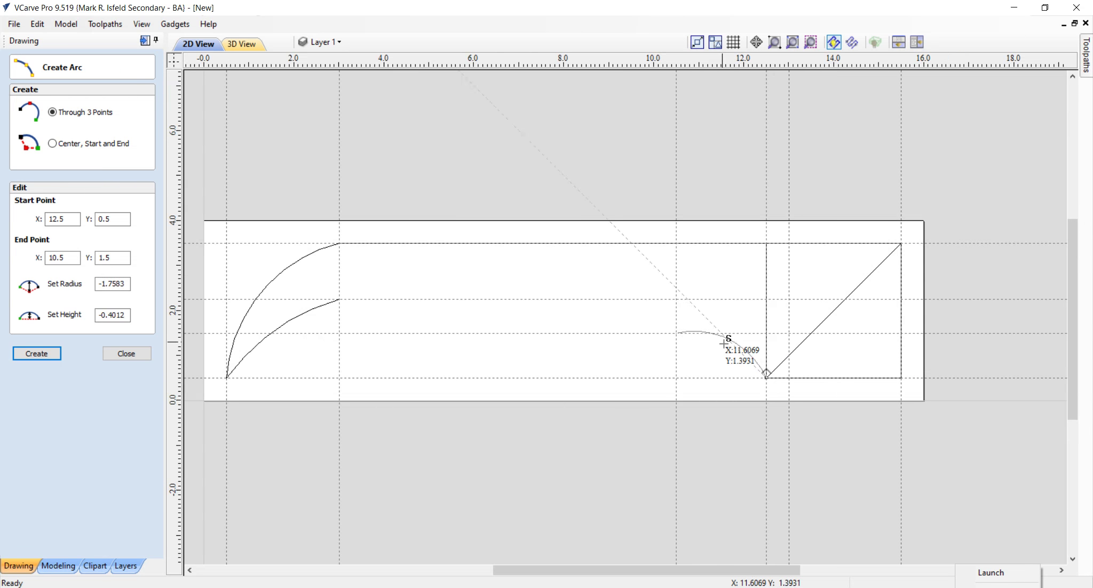
scroll(720, 344, "up", 3)
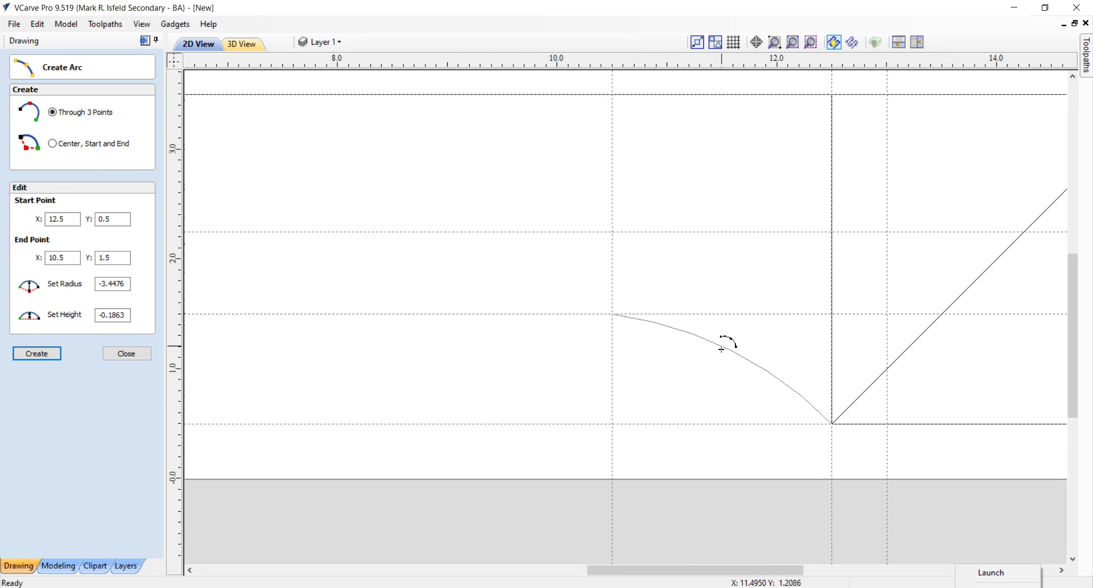
scroll(721, 349, "down", 3)
left_click(724, 347)
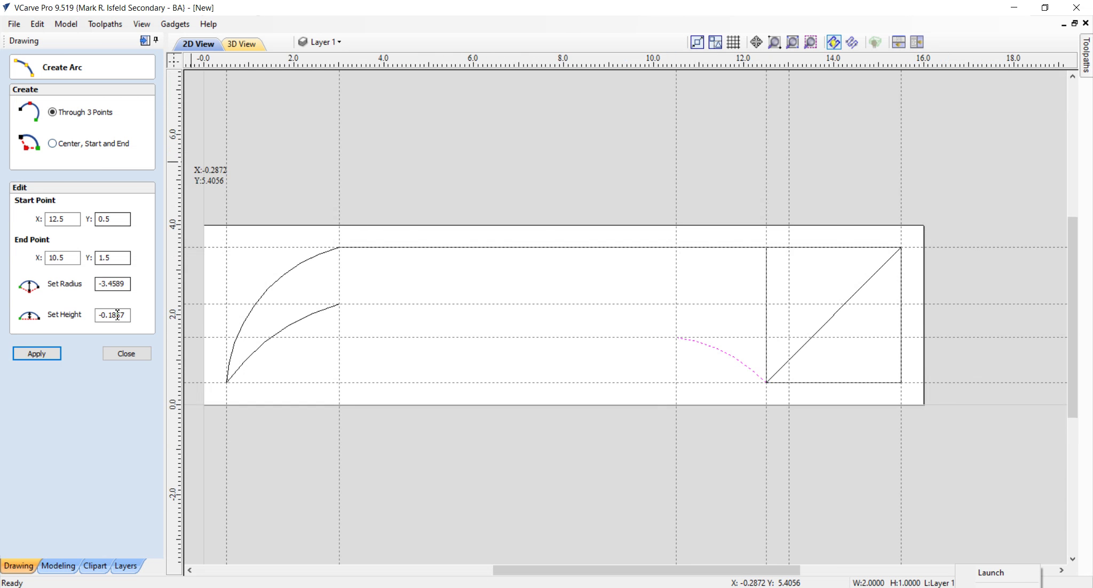
left_click(128, 354)
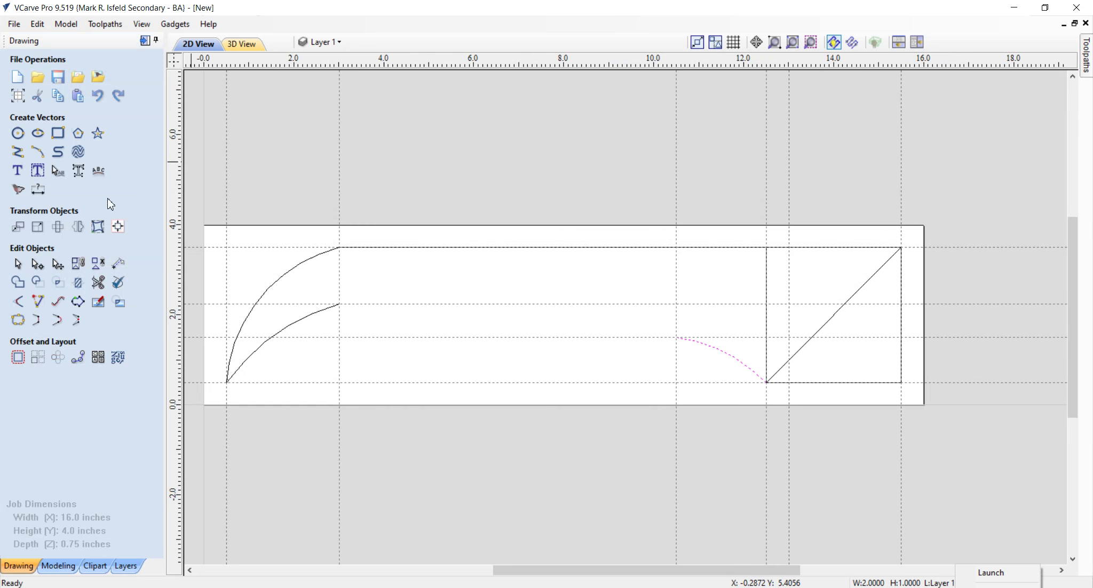
- Draw a straight line from the arc end (10.5, 1.5) to the lower arc's end (3.0, 2.25)
left_click(17, 153)
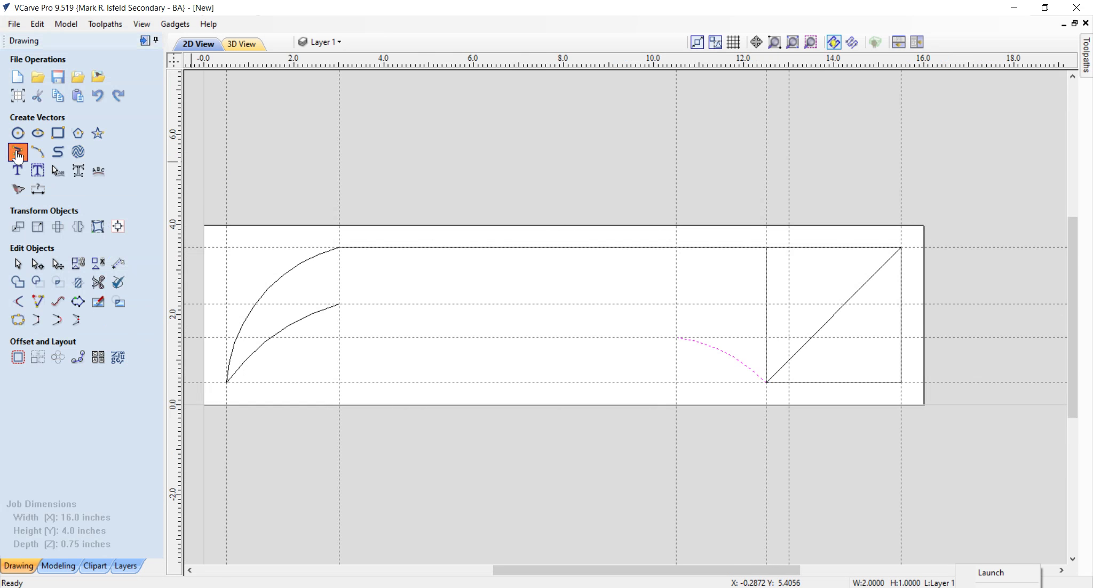
left_click(679, 340)
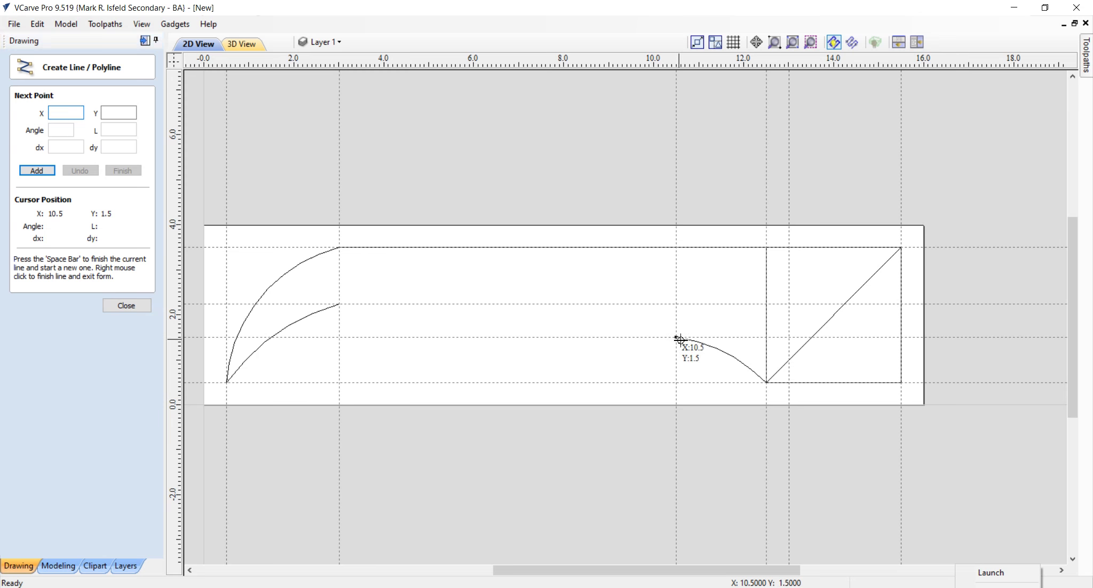
left_click(344, 303)
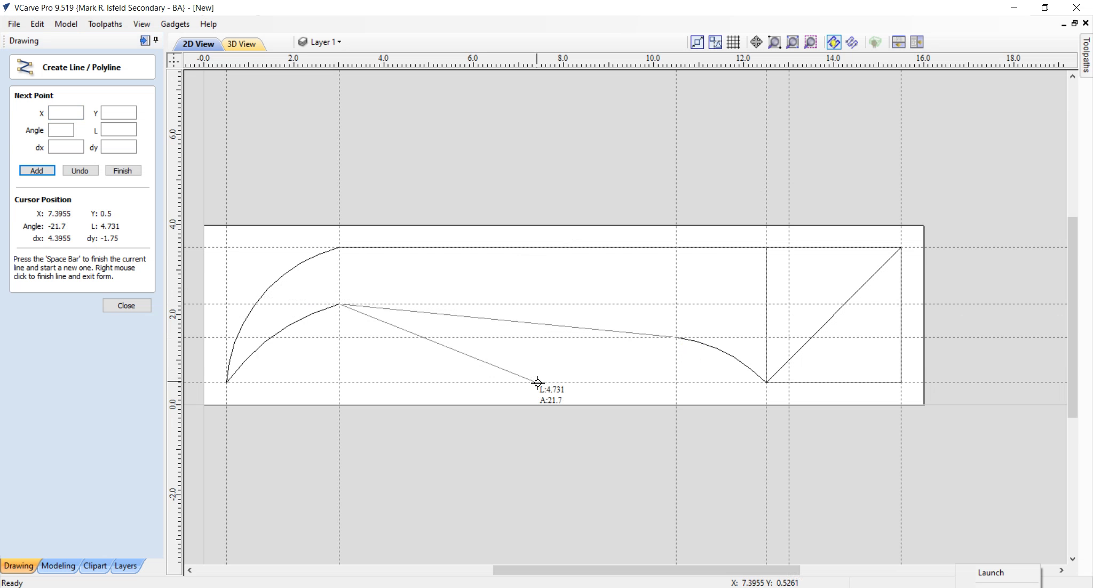
right_click(536, 381)
scroll(649, 334, "down", 2)
scroll(651, 336, "up", 6)
scroll(649, 352, "down", 5)
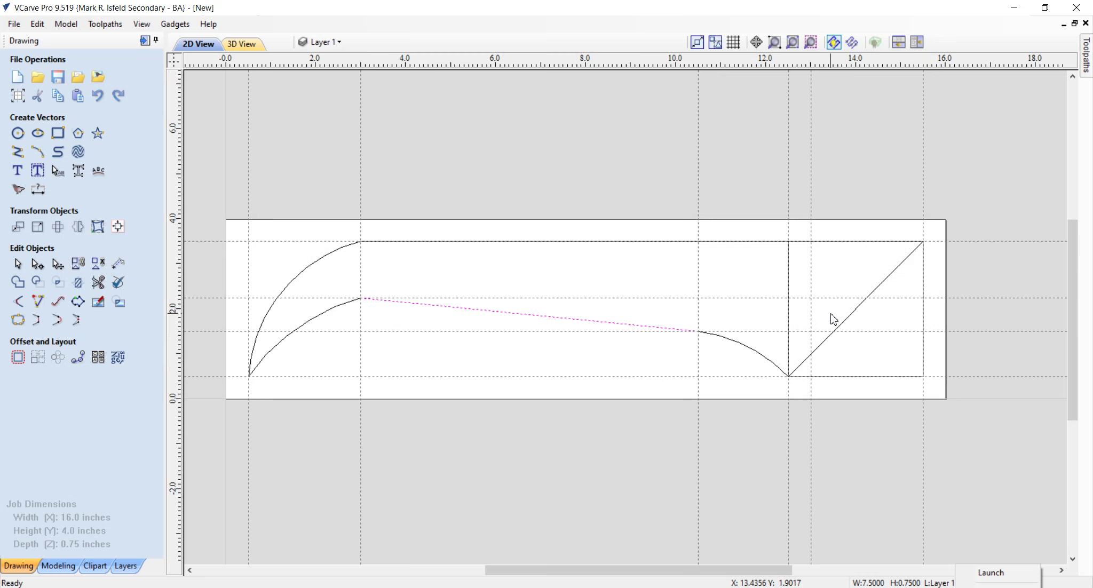
scroll(778, 359, "down", 2)
- Draw a 0.875 in line at 135° starting from point (13.0, 1.0)
scroll(778, 359, "up", 5)
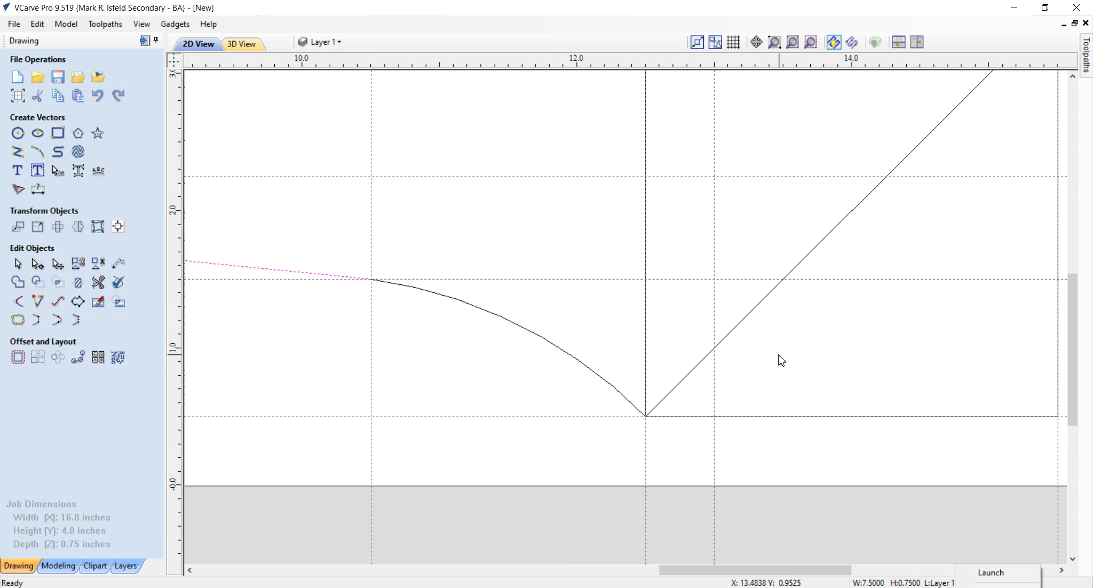
left_click(18, 152)
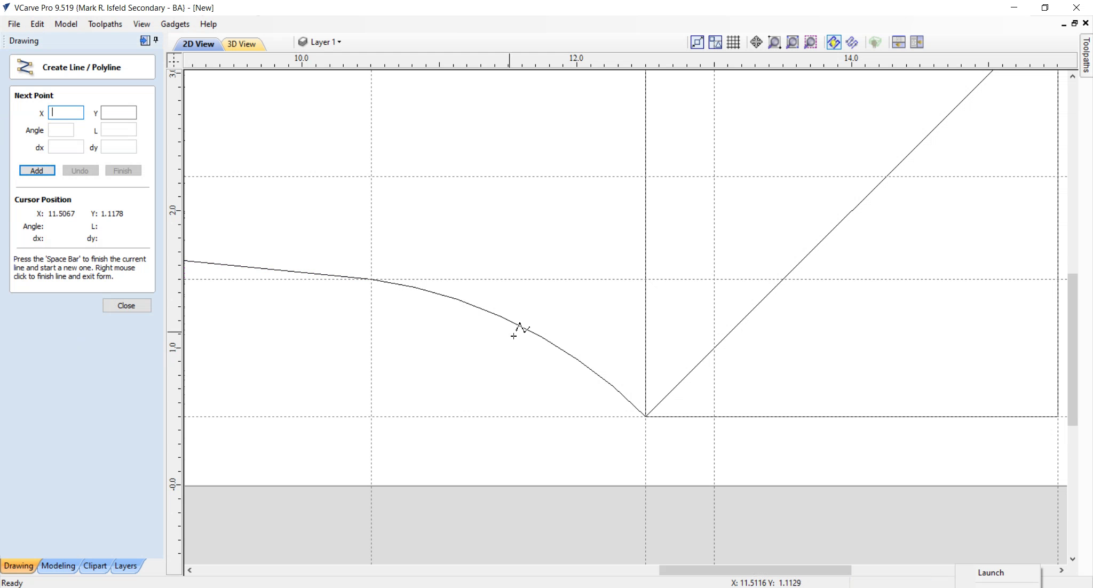
left_click(715, 348)
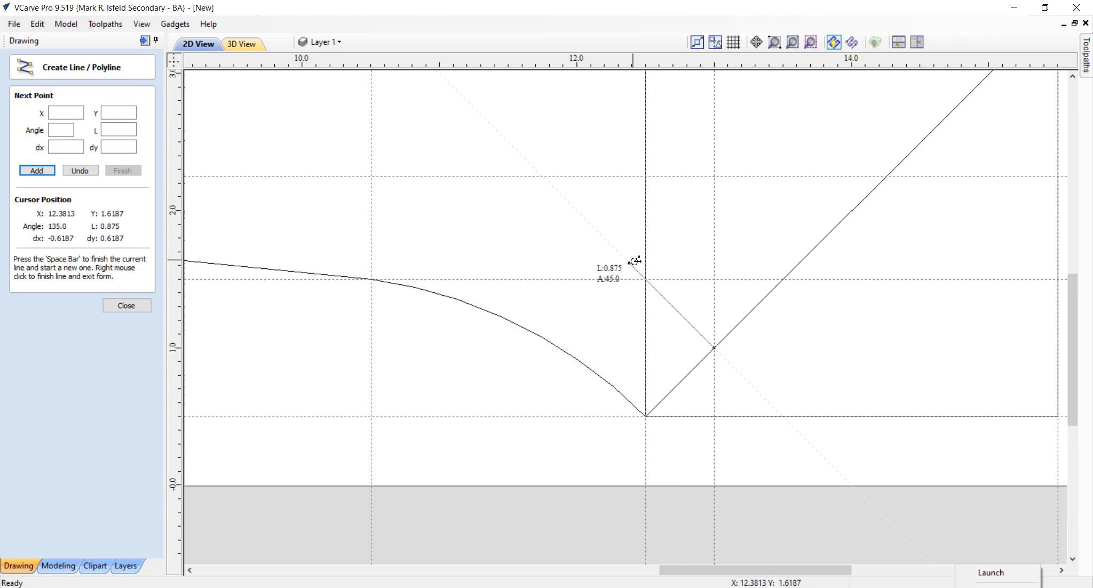
left_click(630, 262)
right_click(555, 241)
- Draw a 3.45 in line at 45° rising from the short diagonal
left_click(17, 151)
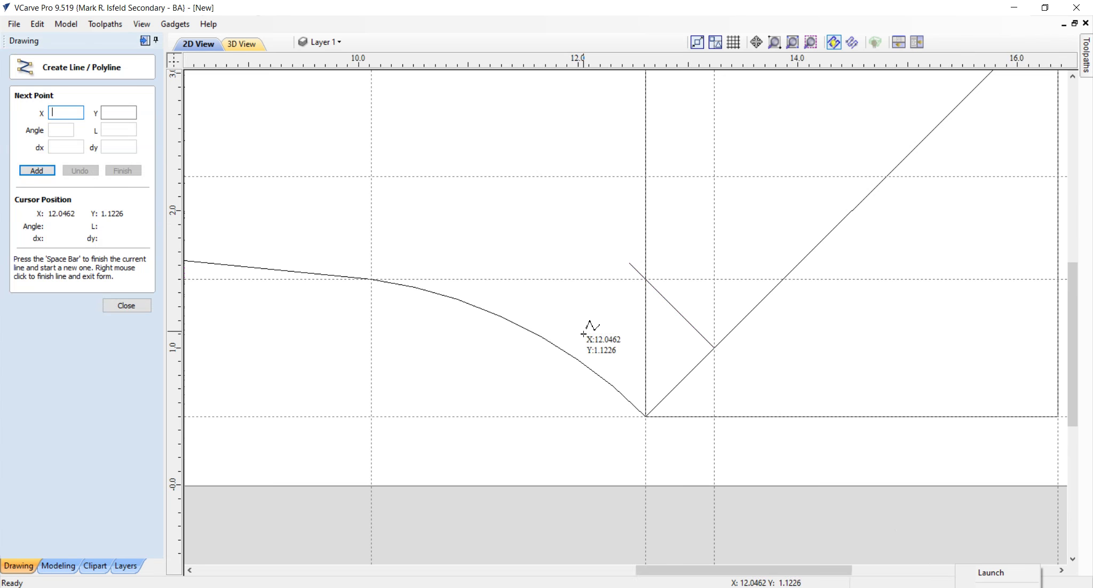
scroll(593, 334, "down", 2)
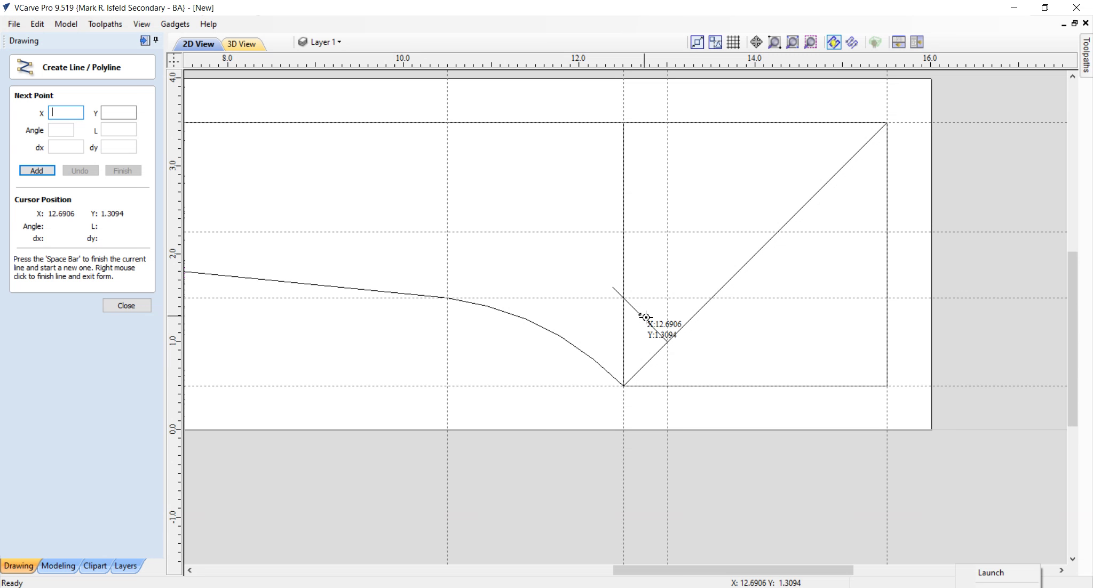
left_click(643, 315)
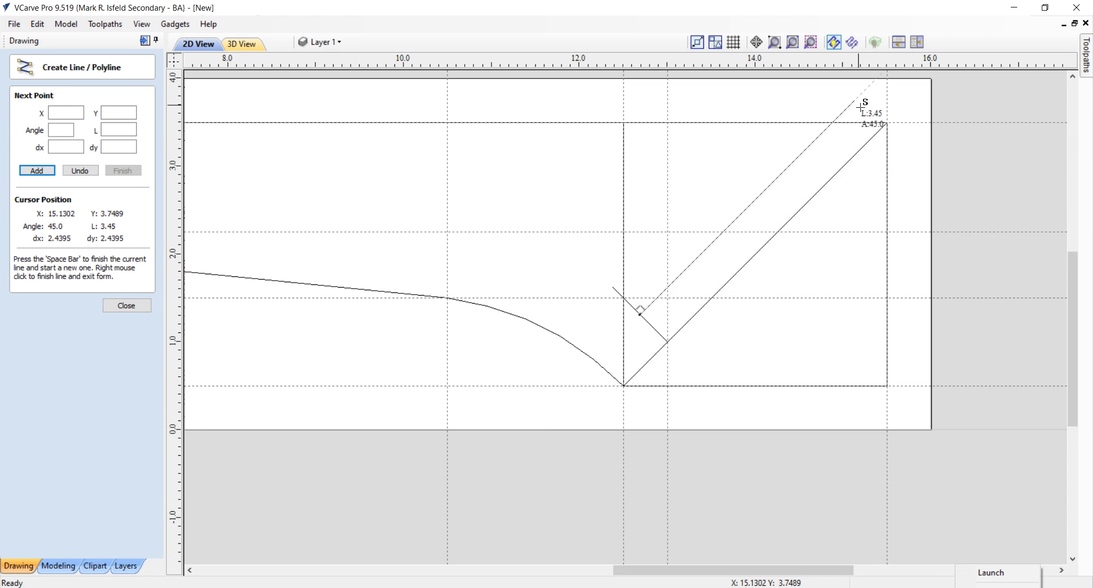
left_click(860, 106)
right_click(887, 113)
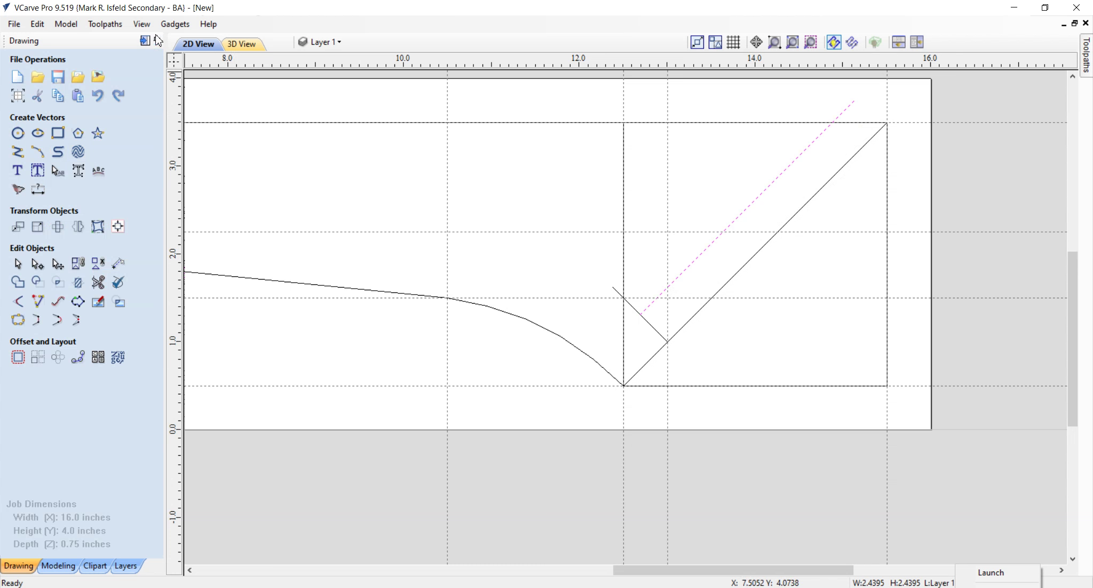
- Turn off View > Guide Lines > Guides Visible and pan to show the whole shape
left_click(141, 23)
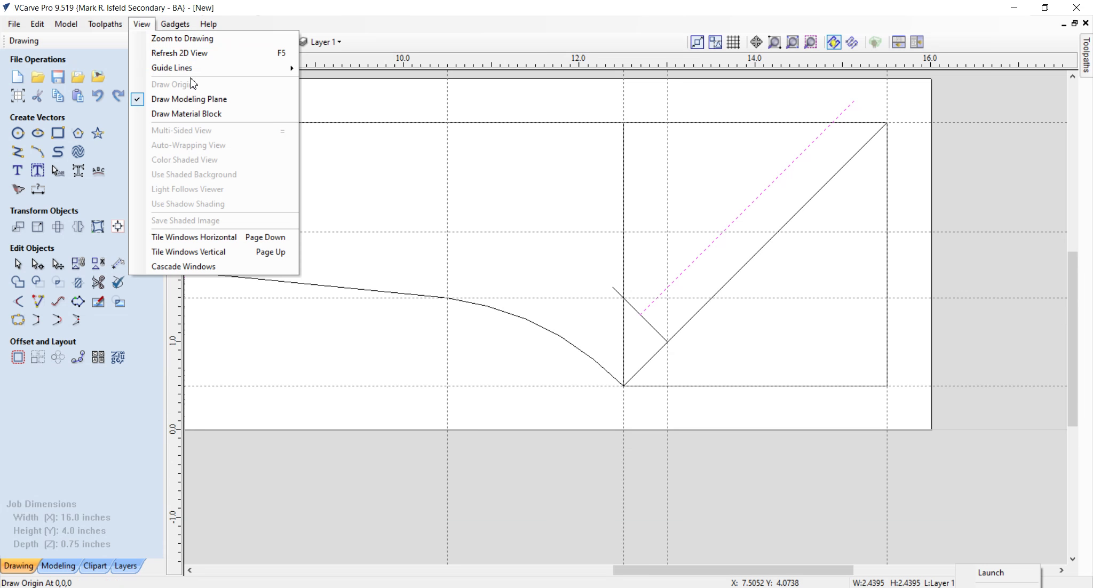
mouse_move(176, 68)
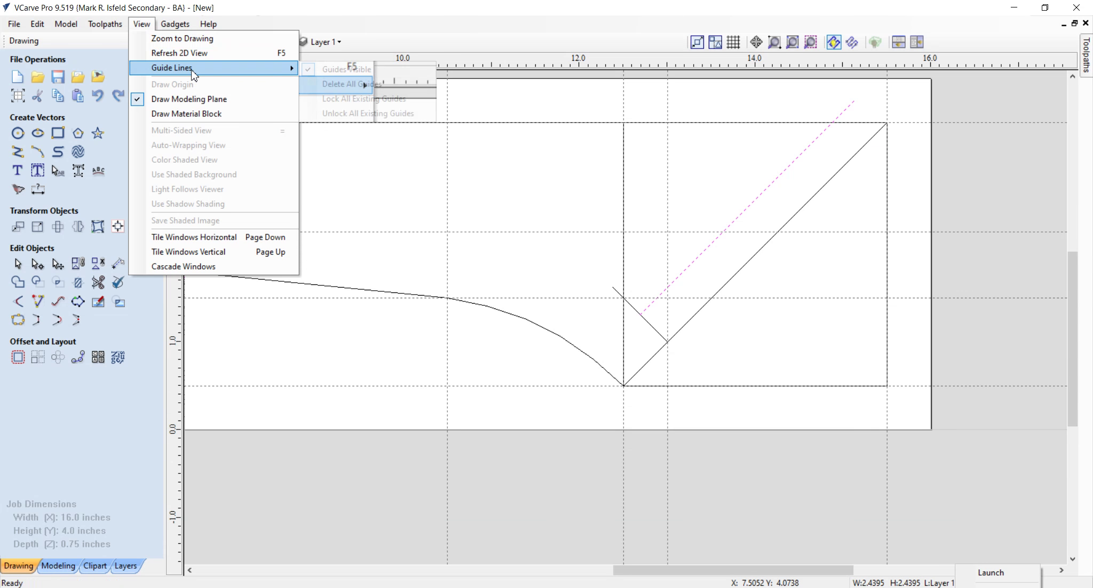
left_click(340, 69)
scroll(513, 298, "up", 2)
scroll(512, 297, "down", 3)
scroll(512, 297, "down", 2)
middle_click_drag(478, 288, 671, 248)
scroll(844, 343, "up", 1)
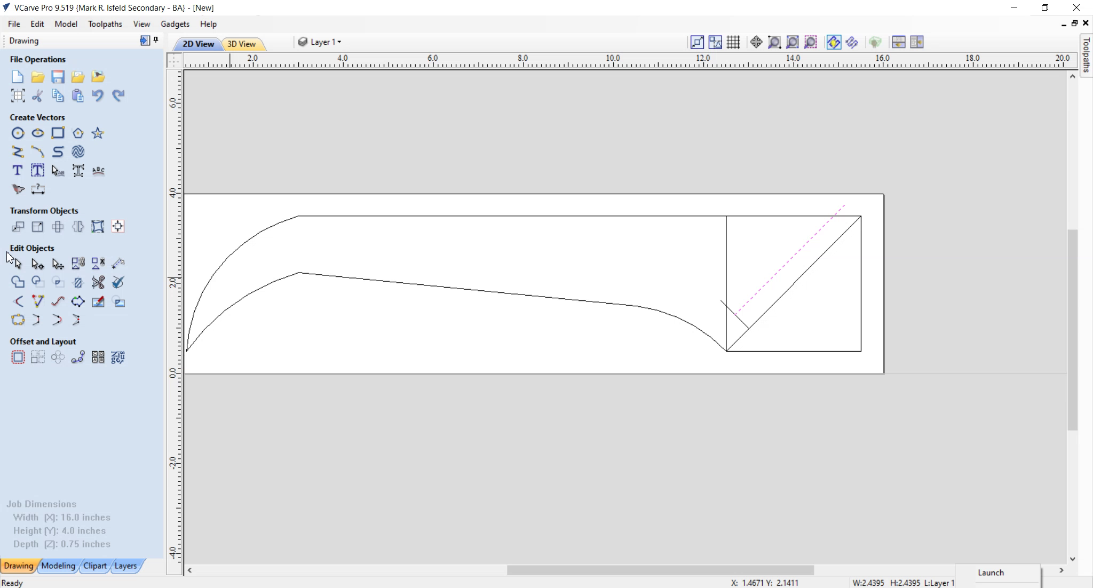
- Interactively trim the rectangle edges, vertical line and overhanging diagonal ends around the 45° notch
left_click(99, 283)
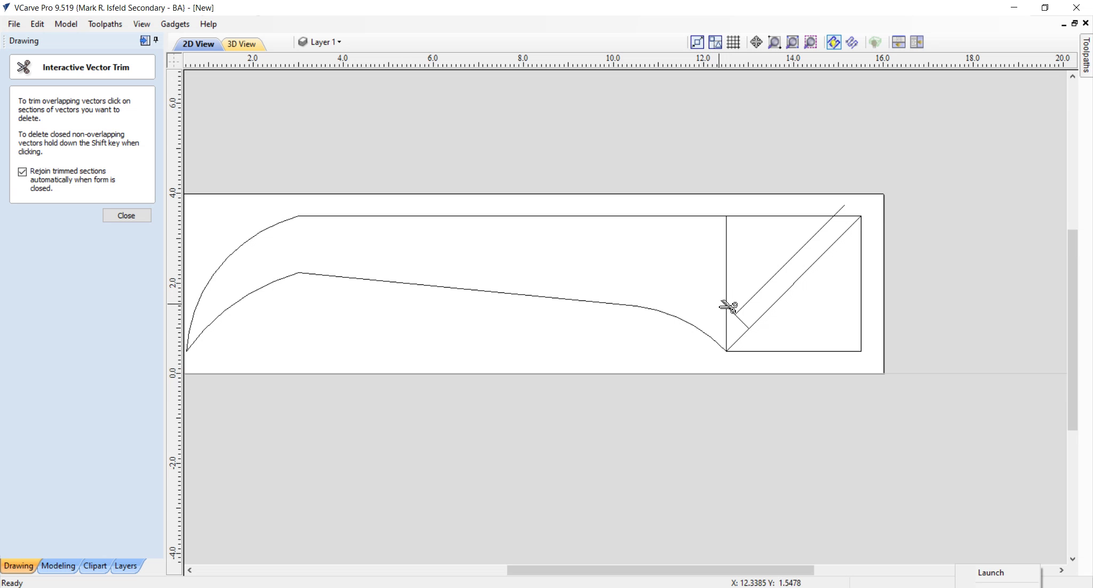
left_click(769, 352)
left_click(766, 311)
scroll(778, 302, "down", 1)
scroll(778, 300, "up", 4)
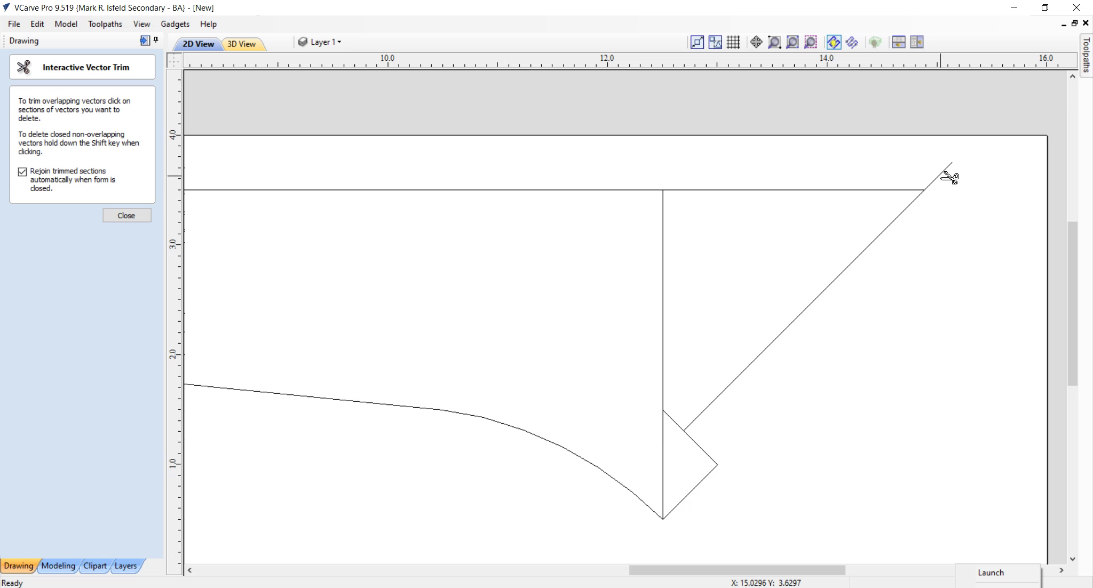
left_click(664, 377)
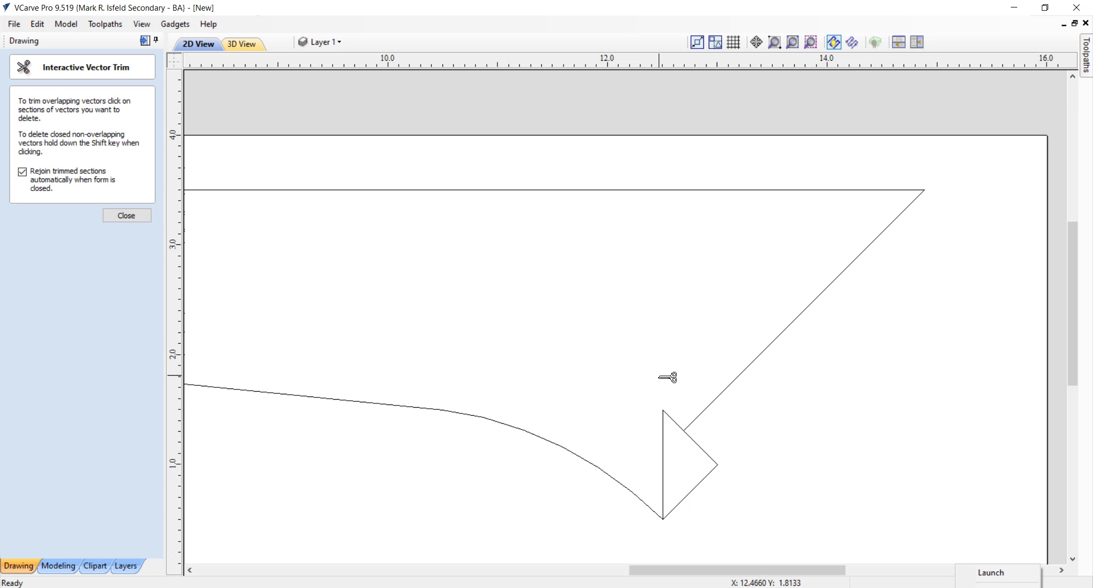
left_click(677, 421)
left_click(662, 460)
scroll(623, 471, "down", 3)
middle_click_drag(622, 471, 800, 429)
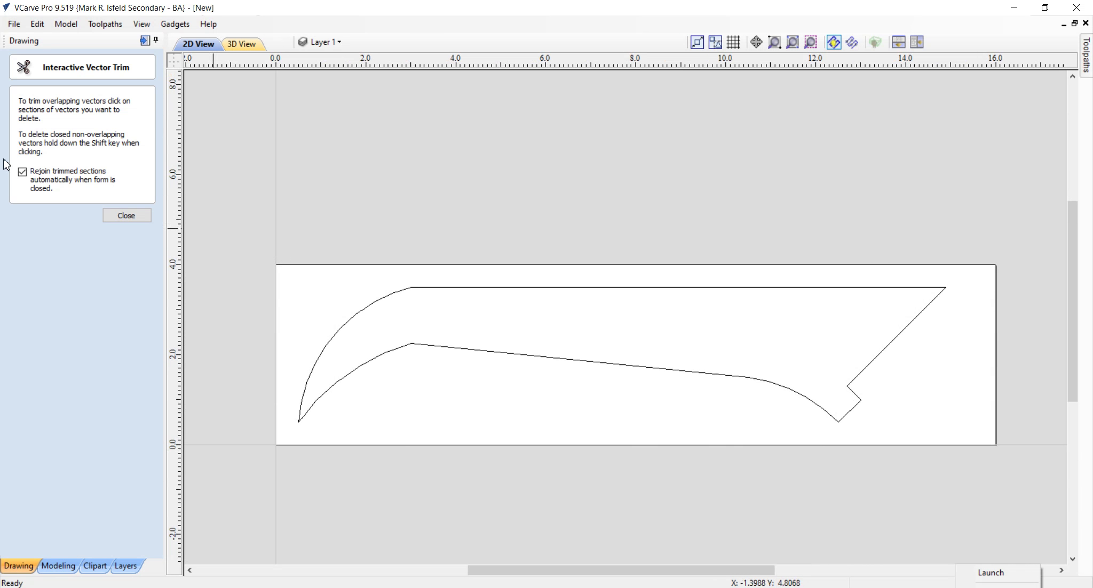
left_click(126, 216)
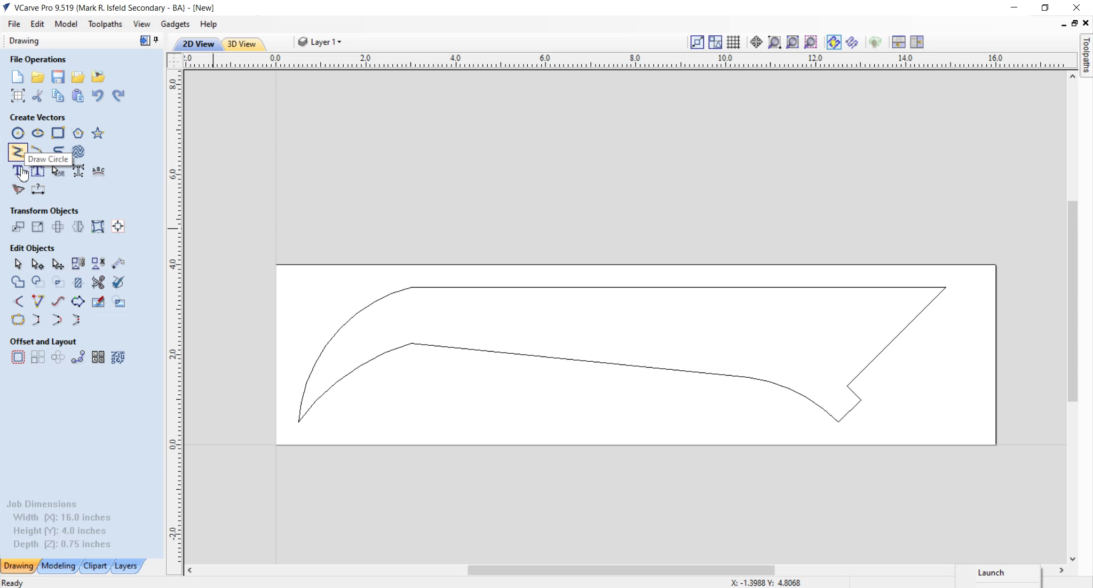
left_click(19, 305)
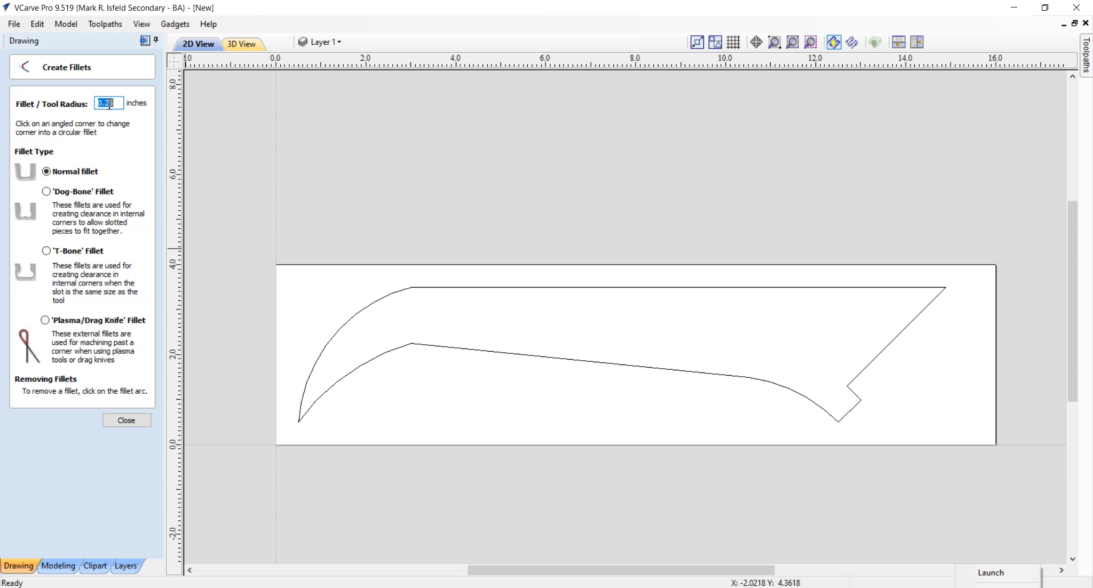
left_click(300, 426)
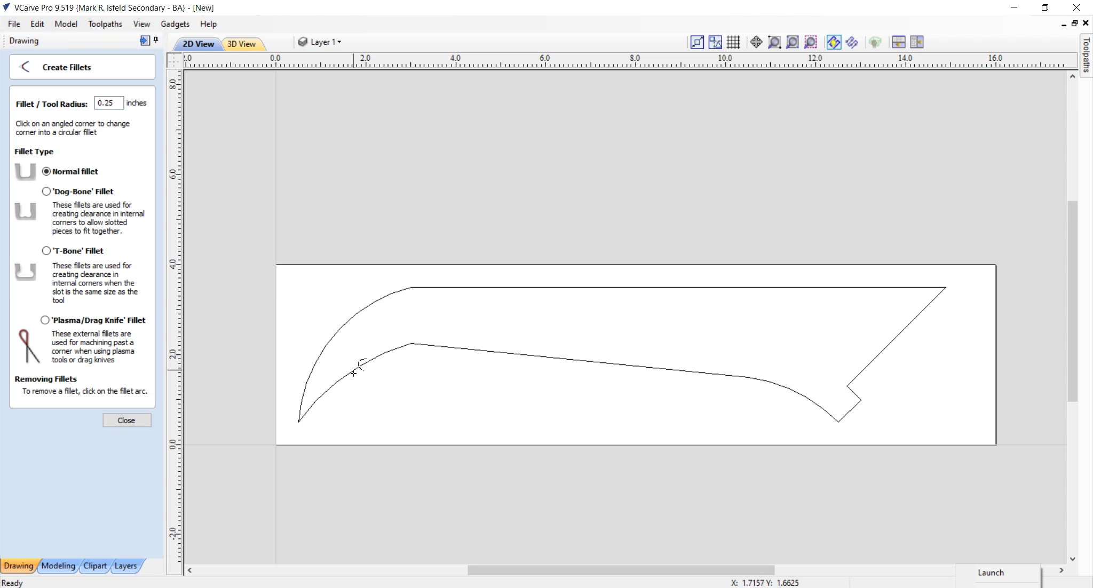
left_click(127, 419)
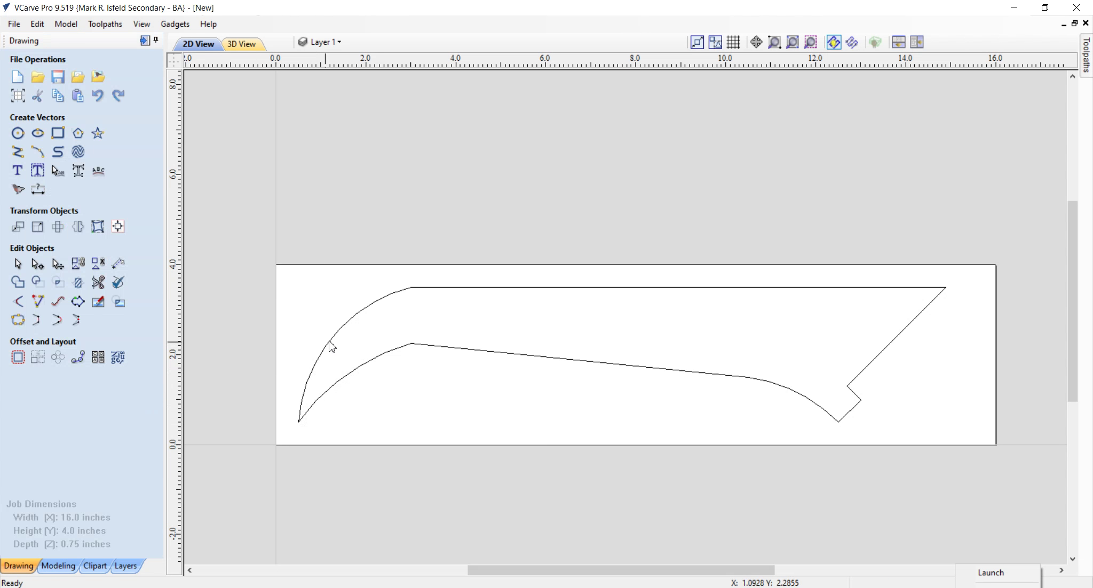
- Join the upper and lower left arcs With a Line
left_click(342, 330)
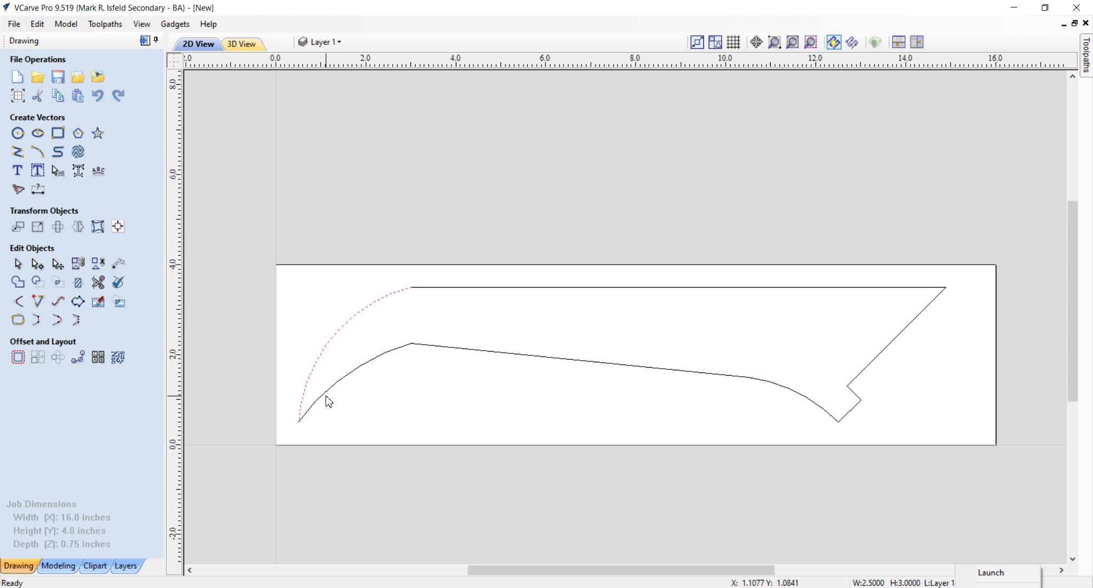
left_click(356, 374)
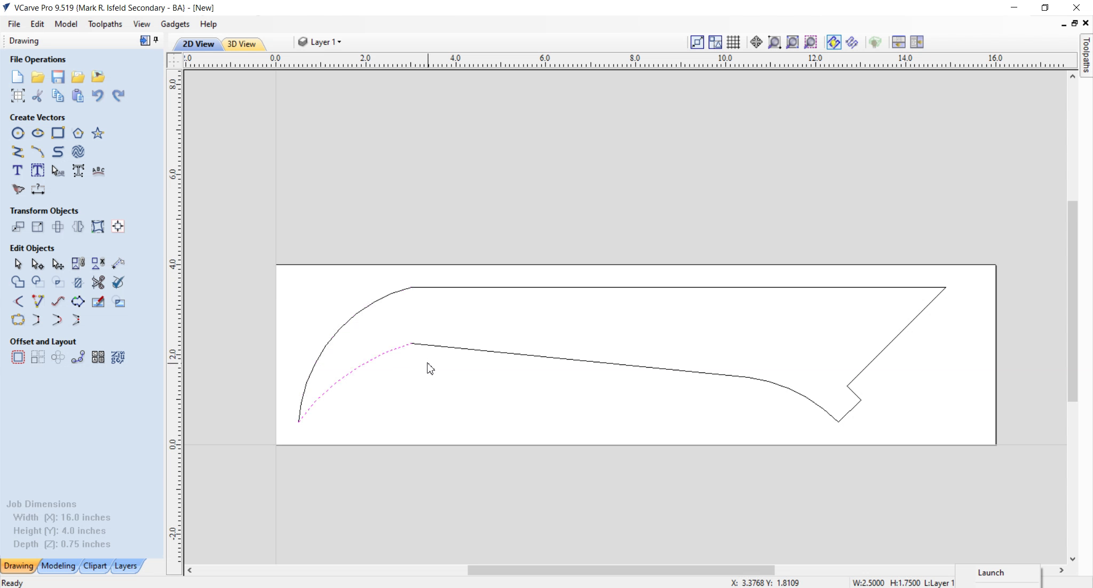
left_click(441, 348)
left_click(359, 369)
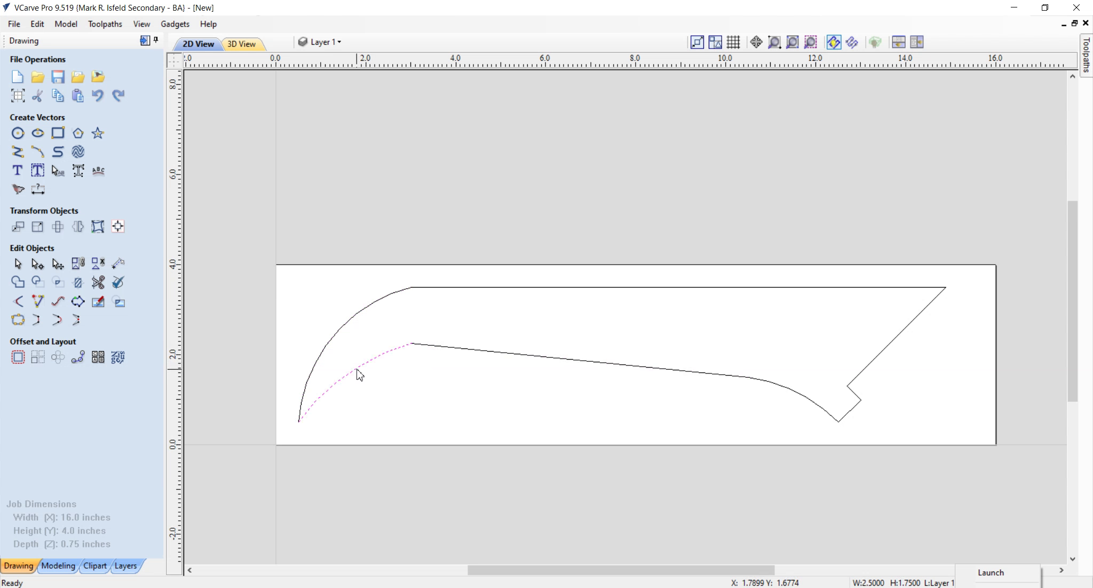
left_click(335, 340, "shift")
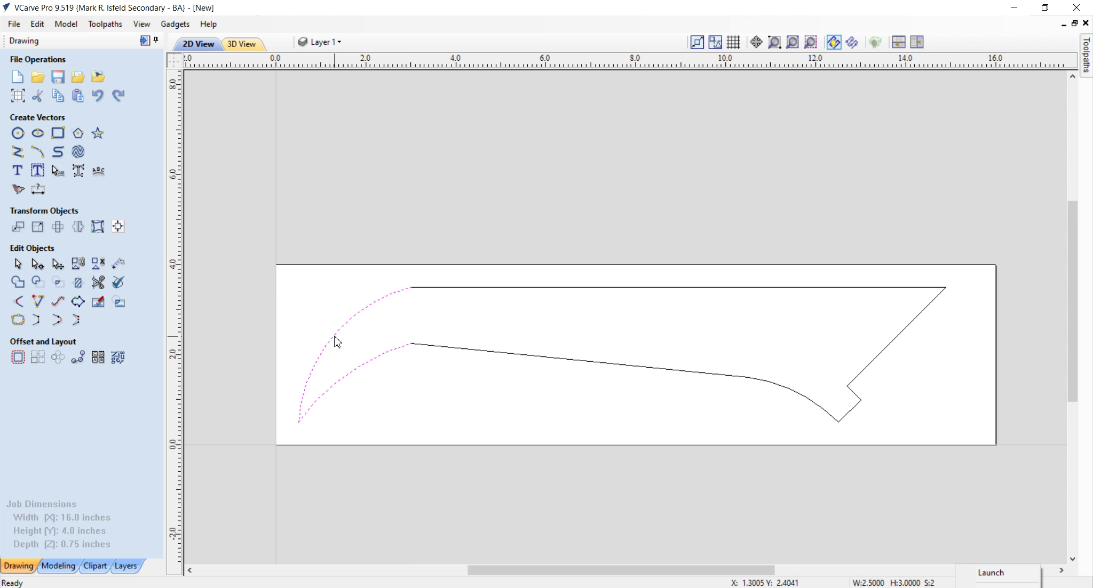
right_click(337, 342)
mouse_move(355, 234)
left_click(550, 230)
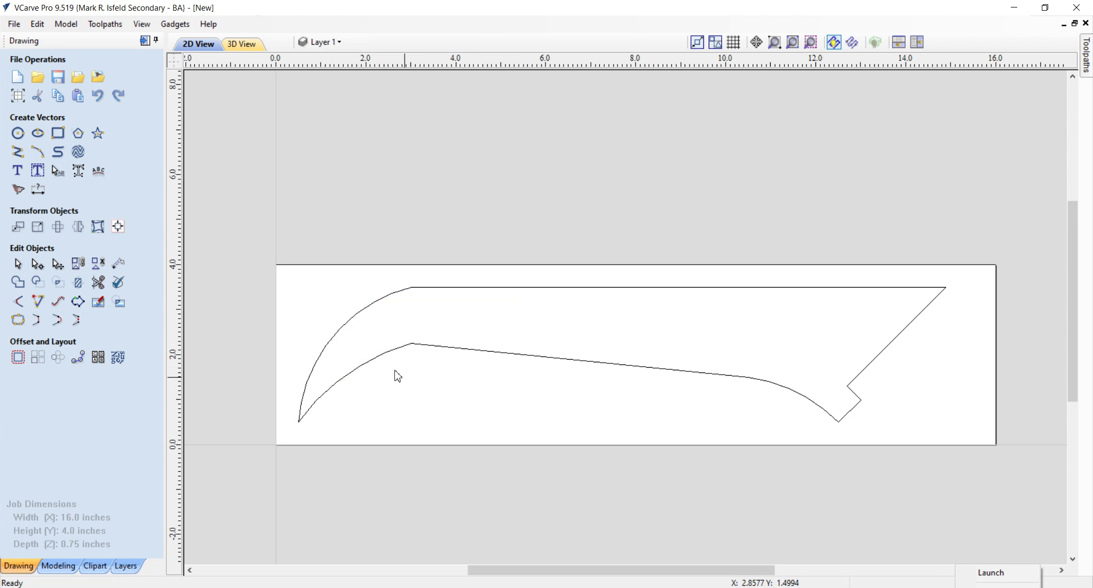
- Join the left arcs to the top line, notch and lower curve
left_click(376, 357)
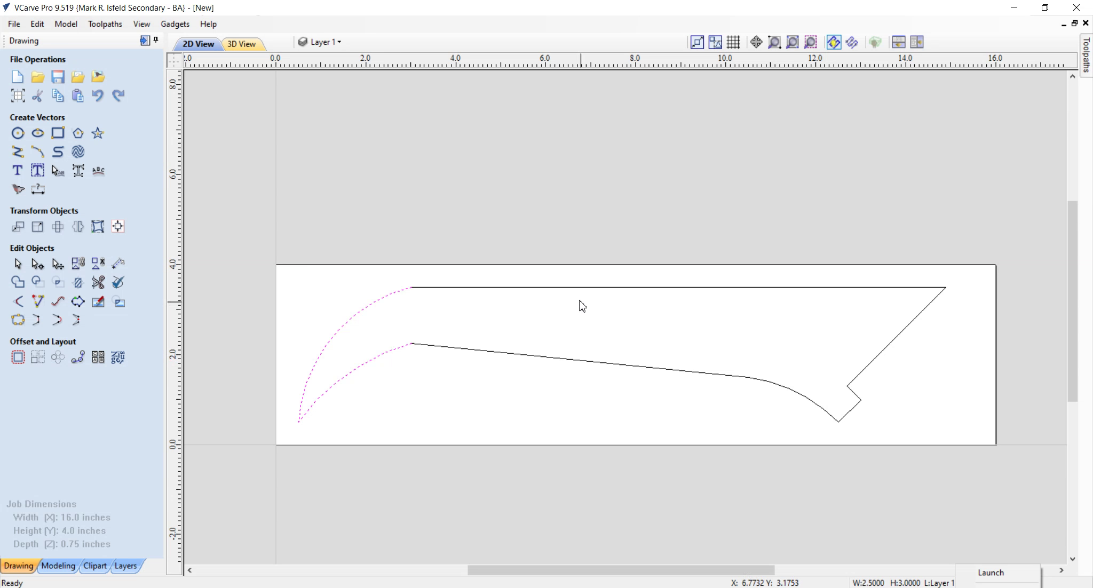
left_click(567, 287)
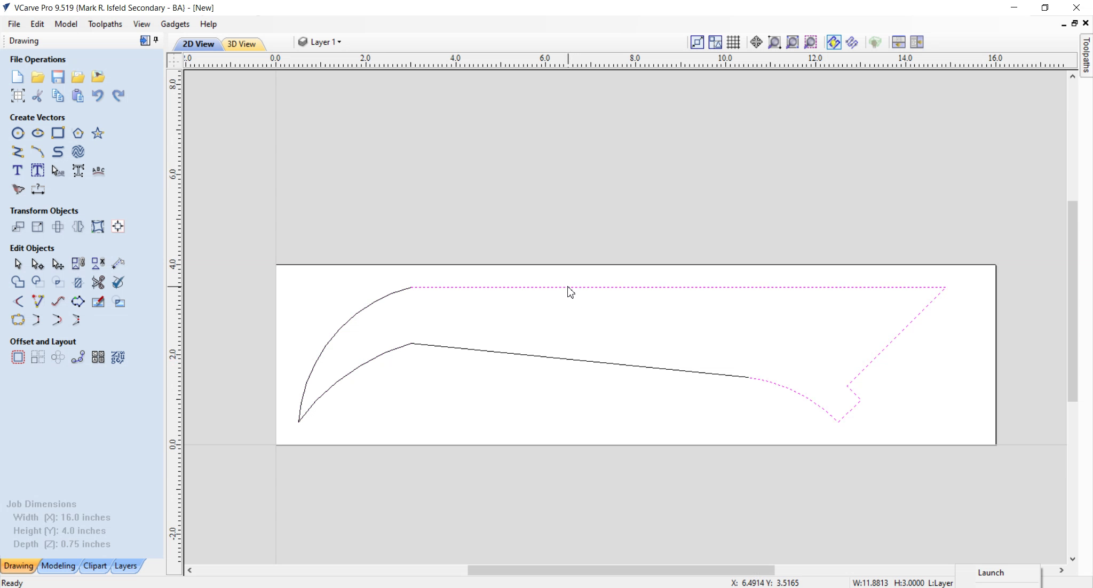
left_click(385, 299, "shift")
right_click(385, 300)
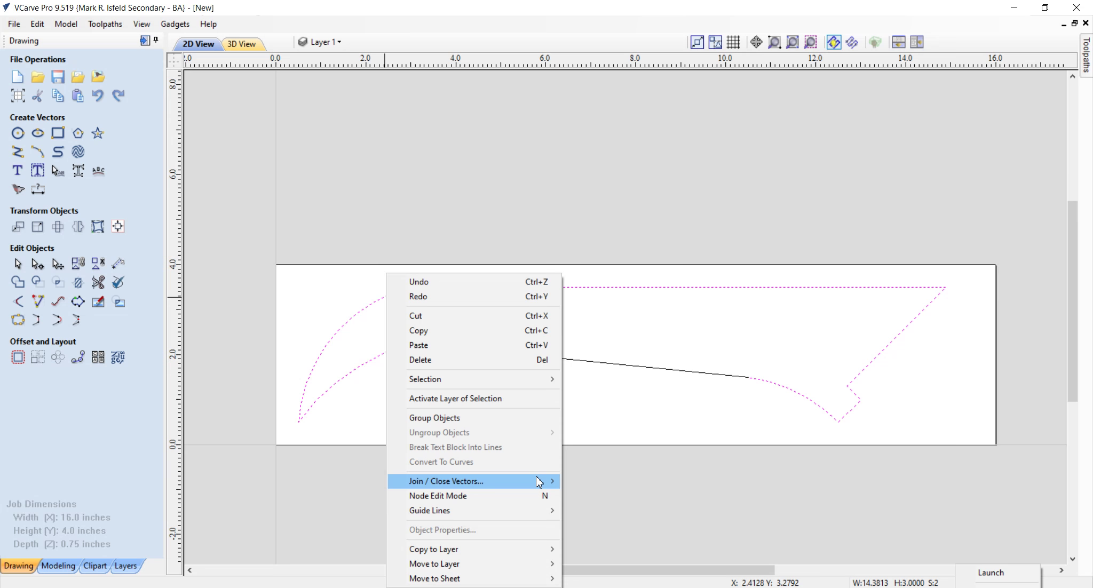
left_click(600, 481)
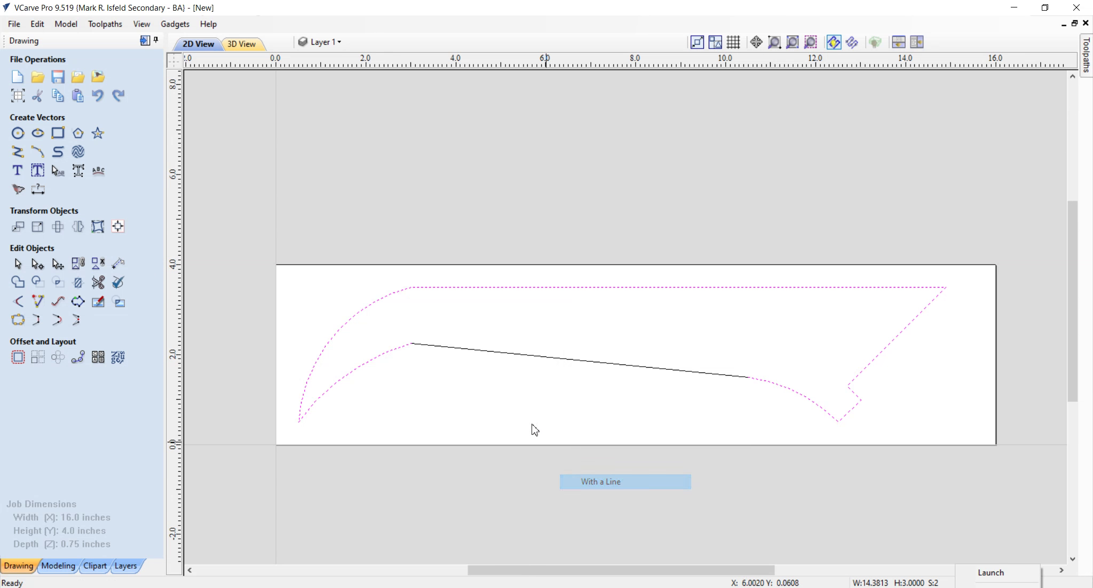
- Join the remaining straight line to close the outline into a single vector
left_click(441, 353)
right_click(440, 352)
mouse_move(503, 245)
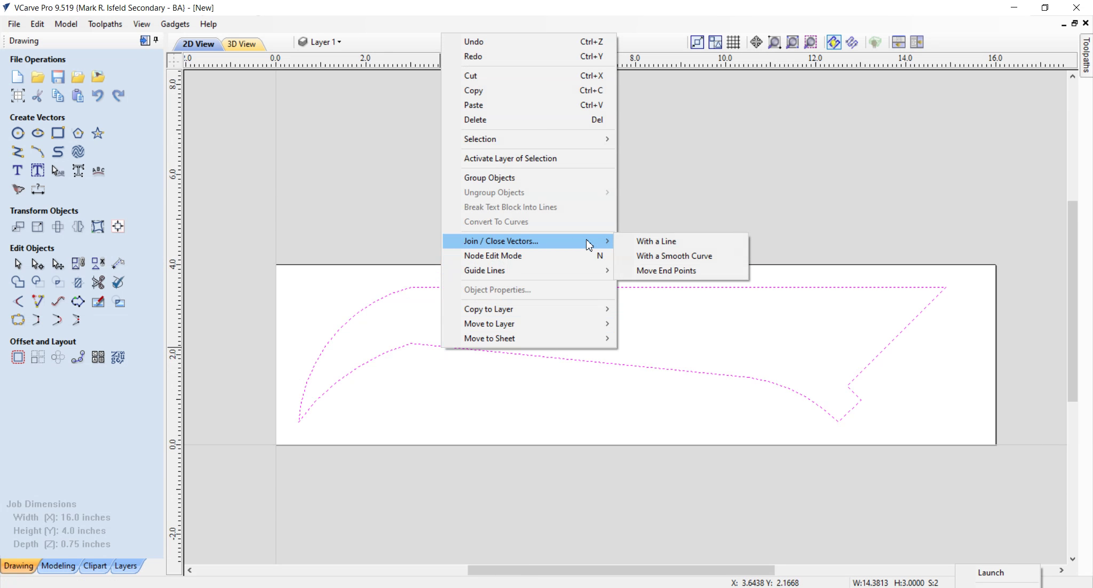
left_click(650, 241)
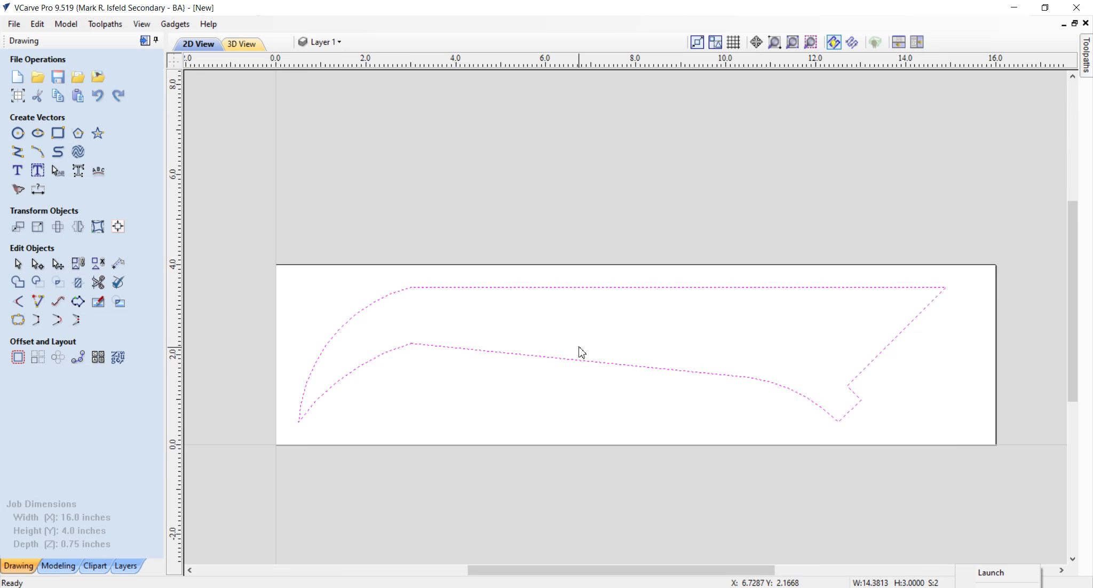
left_click(479, 350)
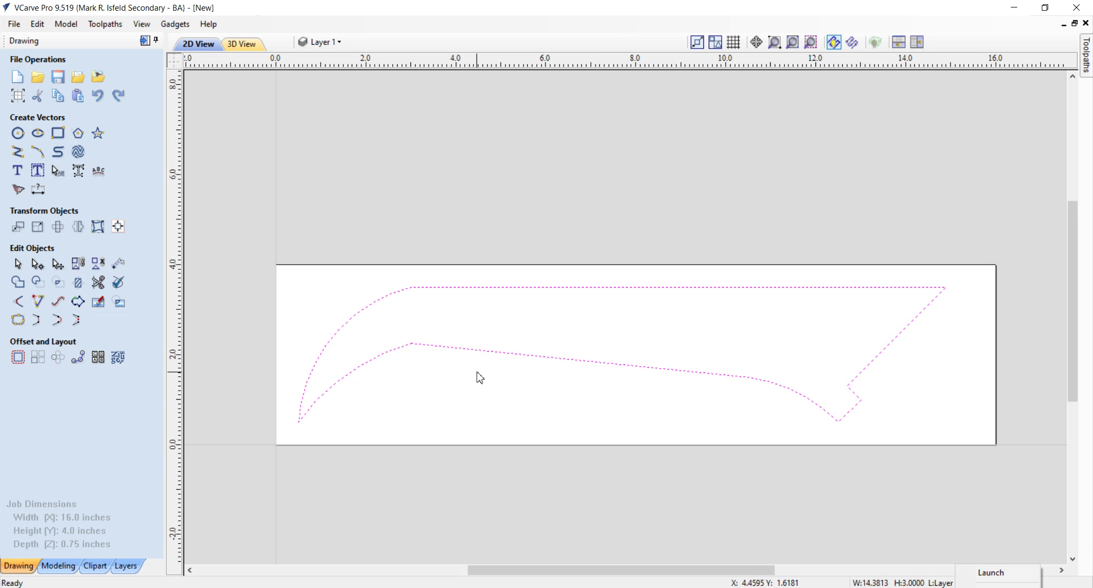